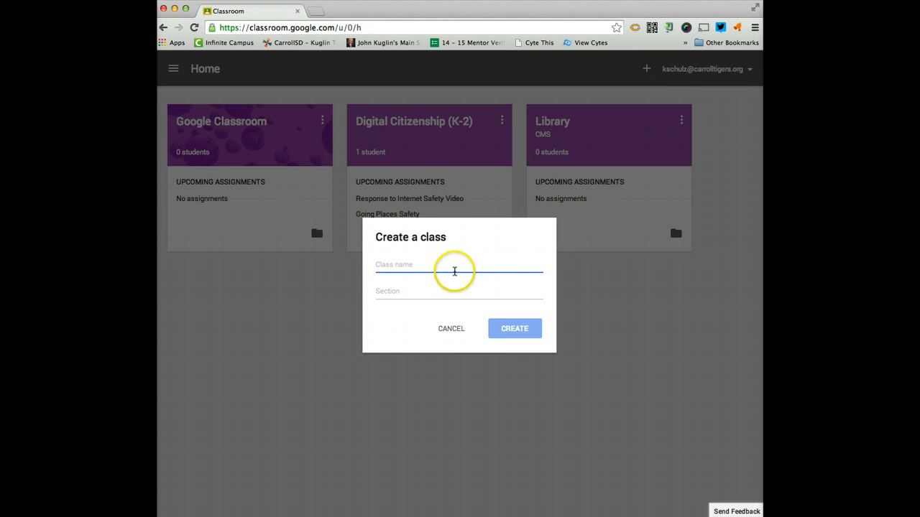
# Close the class creation dialog and open the Google Classroom class.
pyautogui.click(458, 330)
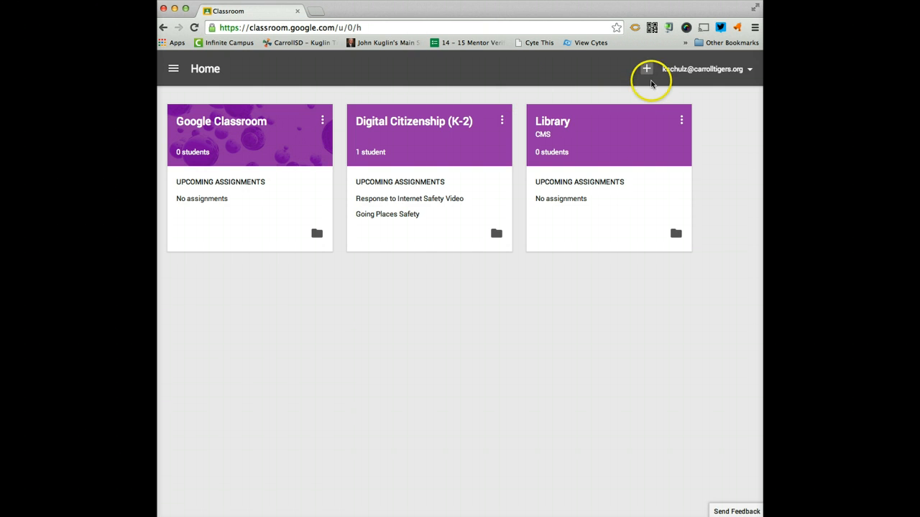
pyautogui.click(646, 69)
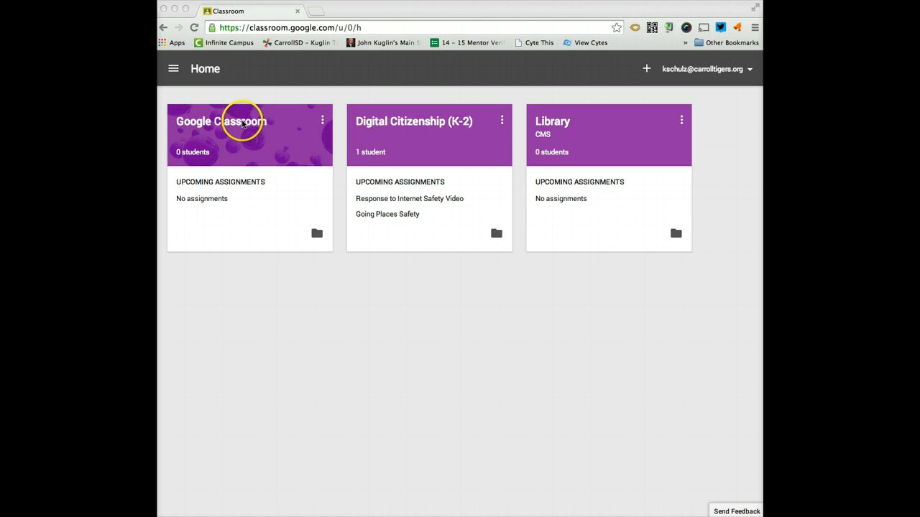
pyautogui.click(243, 125)
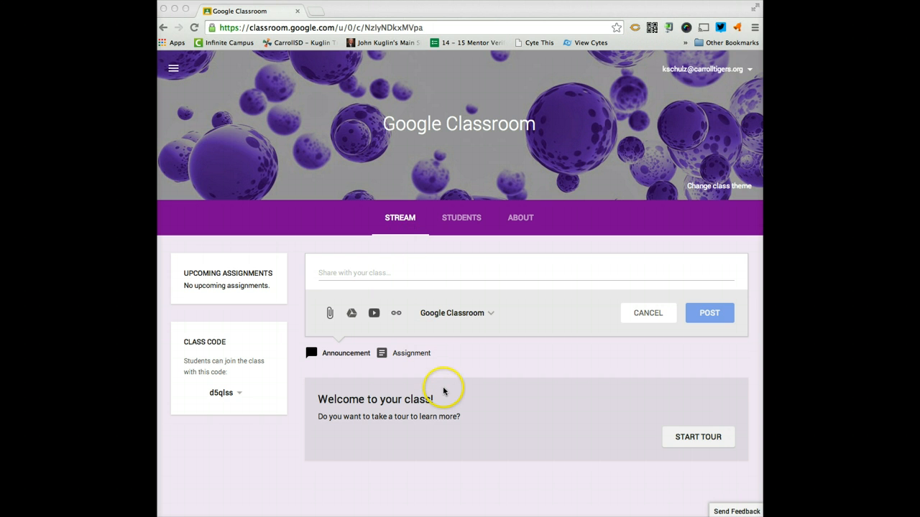
# Explore the class's Stream, Students and About pages.
pyautogui.click(374, 275)
pyautogui.click(370, 273)
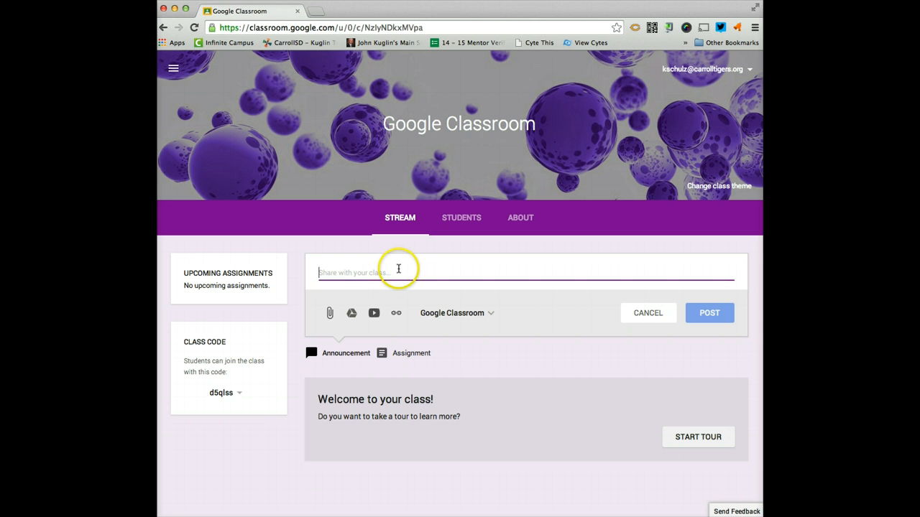
pyautogui.click(460, 219)
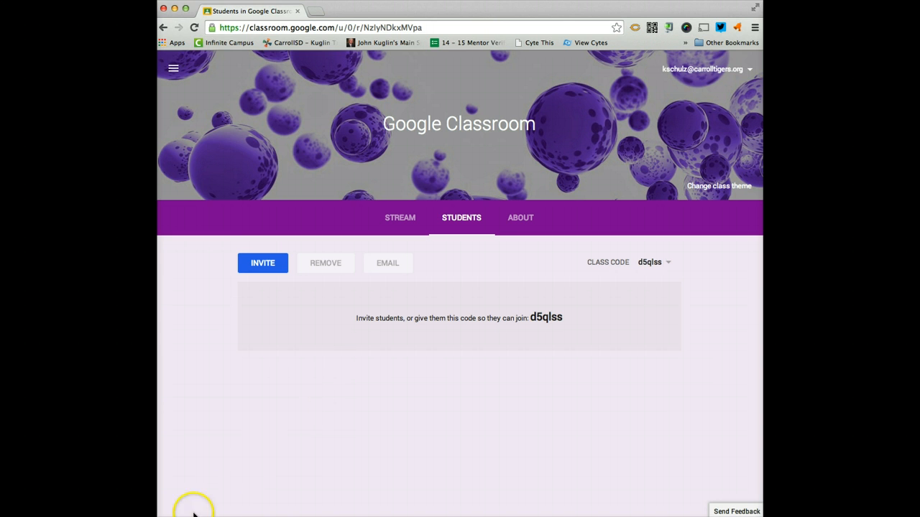
pyautogui.click(523, 219)
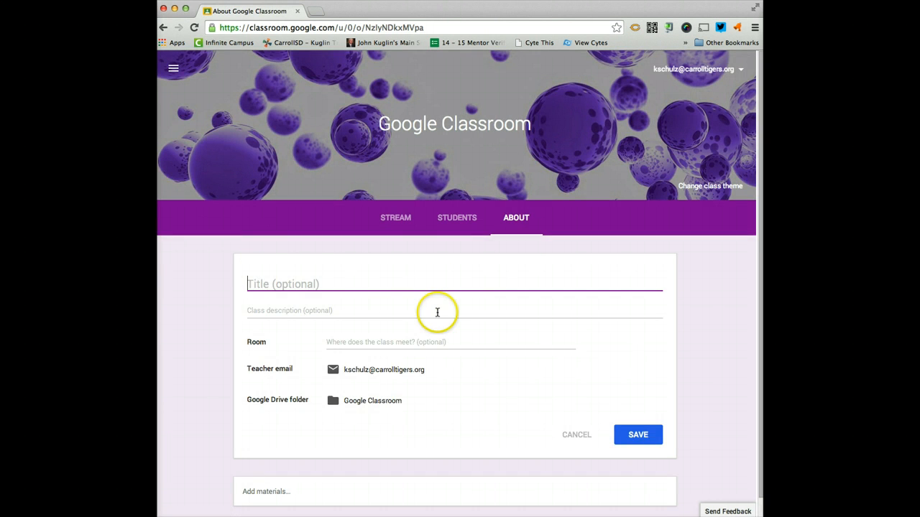
pyautogui.scroll(-1, 444, 310)
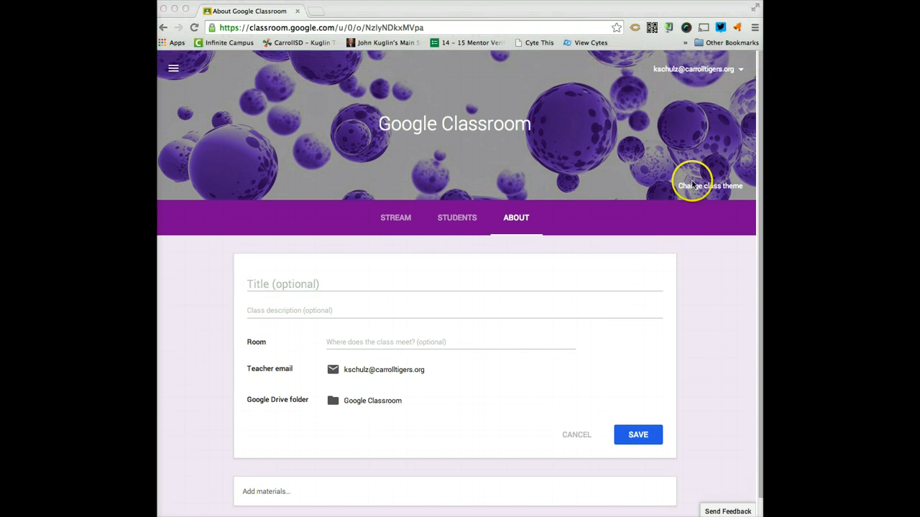
# Change the class theme to the starry night sky image from the gallery.
pyautogui.click(691, 187)
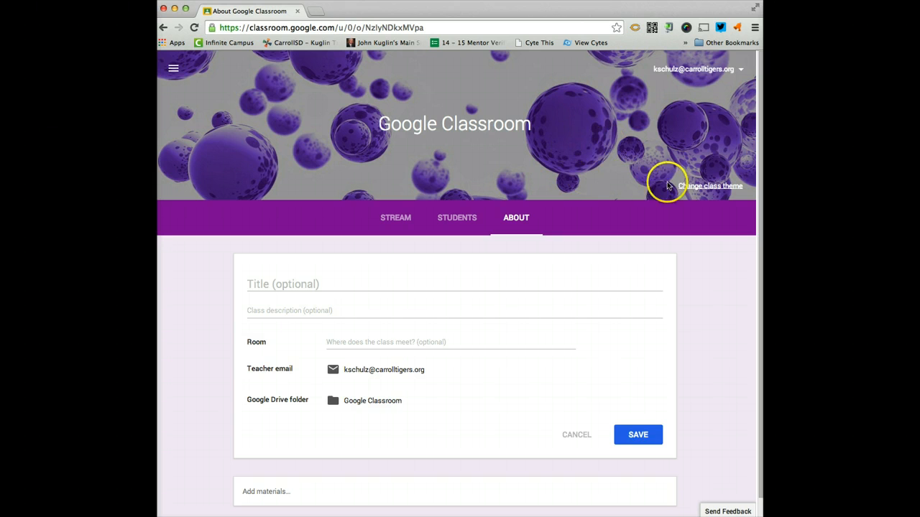
pyautogui.click(685, 190)
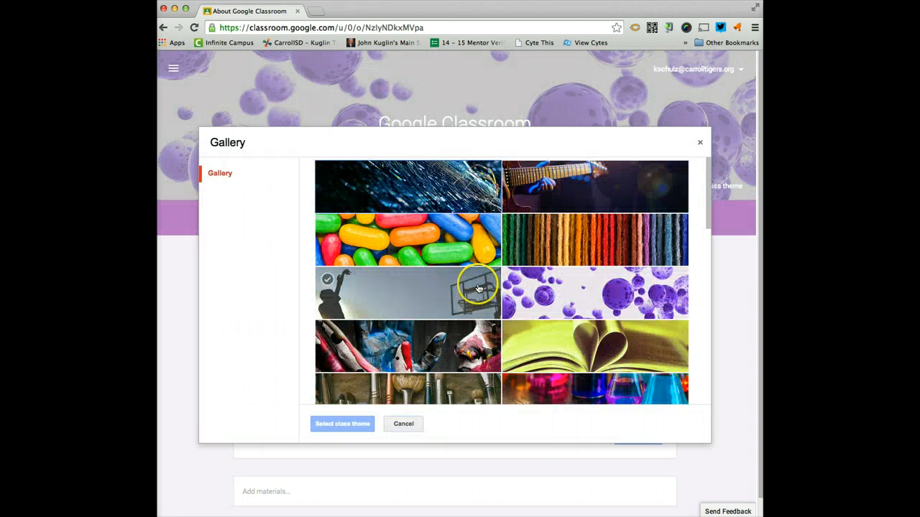
pyautogui.scroll(-2, 589, 237)
pyautogui.scroll(-10, 589, 240)
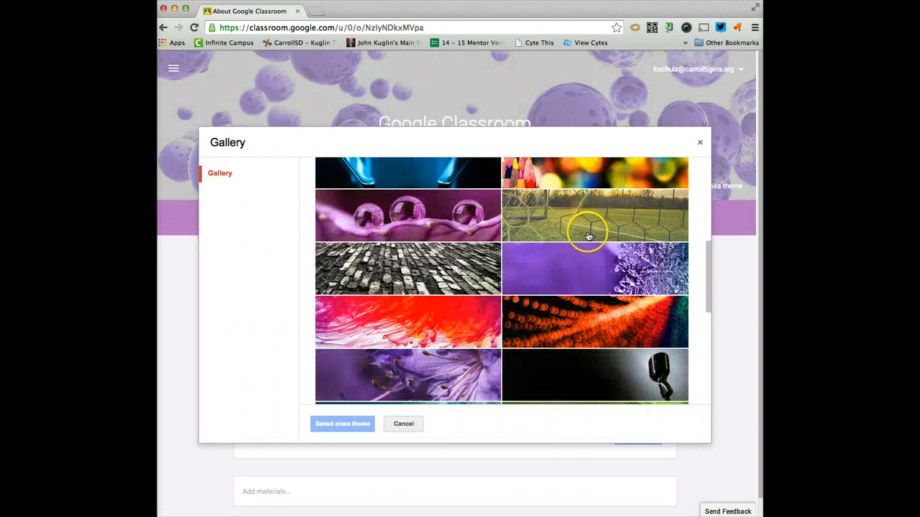
pyautogui.click(587, 235)
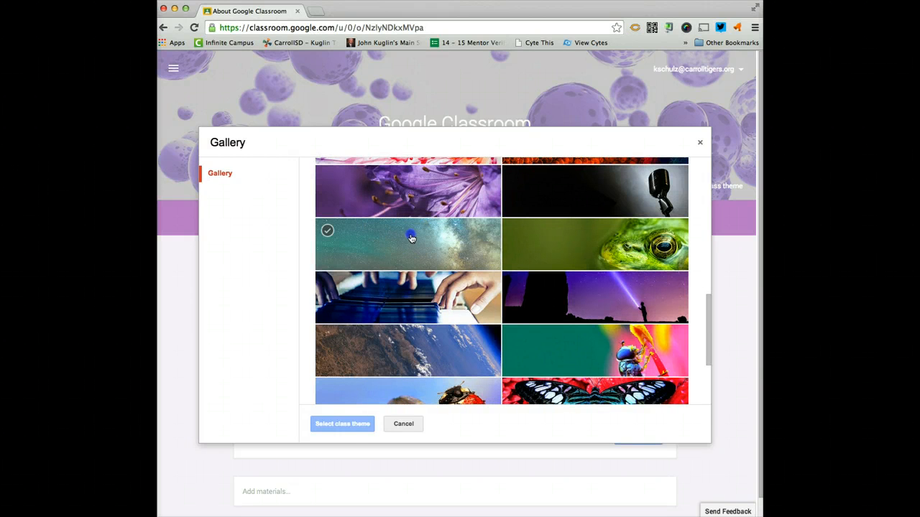
pyautogui.click(410, 236)
pyautogui.click(342, 424)
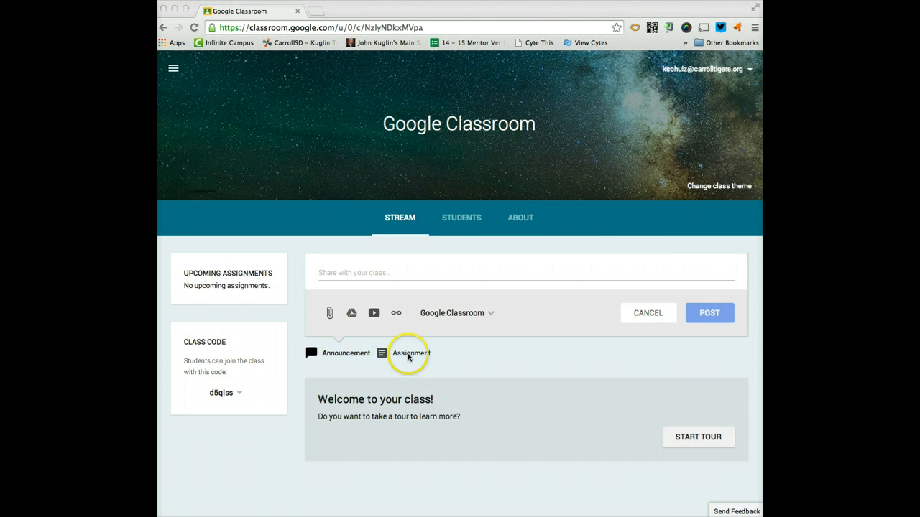
pyautogui.click(412, 357)
pyautogui.click(412, 358)
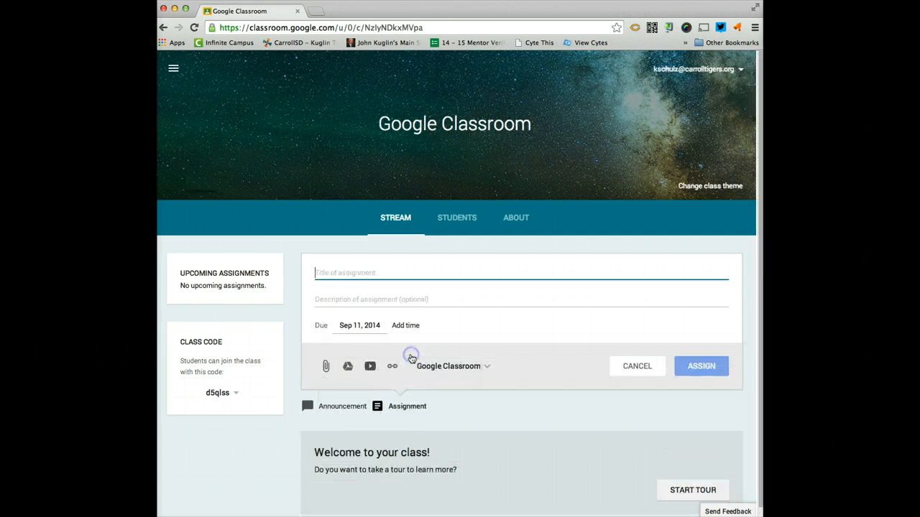
pyautogui.click(354, 407)
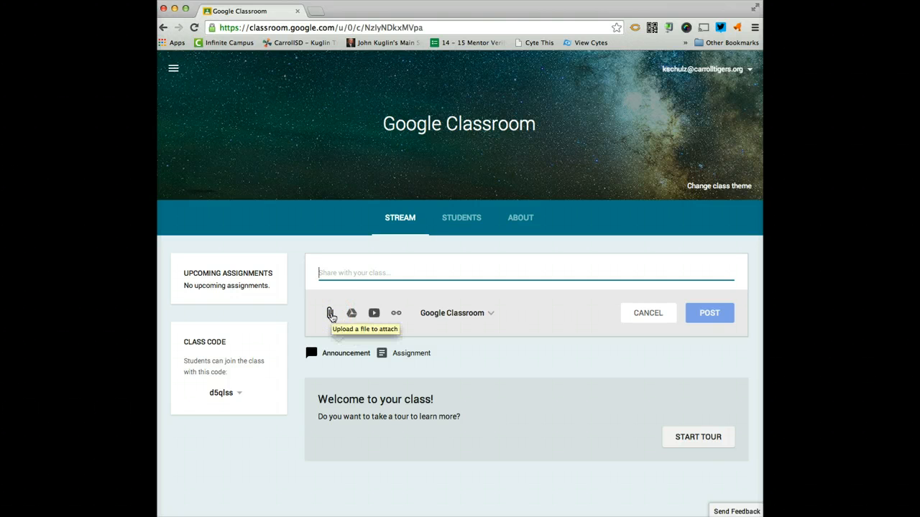
# Attach the file Google Classroom.pdf from the computer to a new announcement.
pyautogui.click(331, 315)
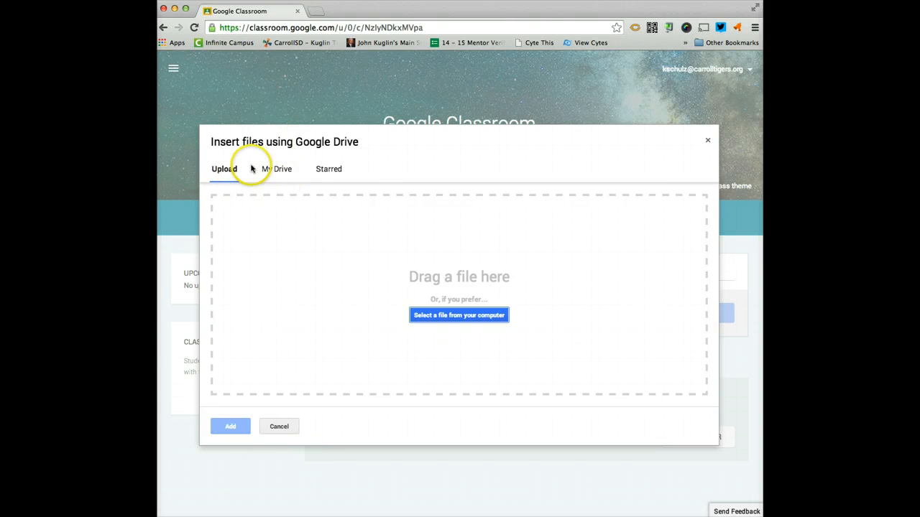
pyautogui.click(227, 174)
pyautogui.click(485, 316)
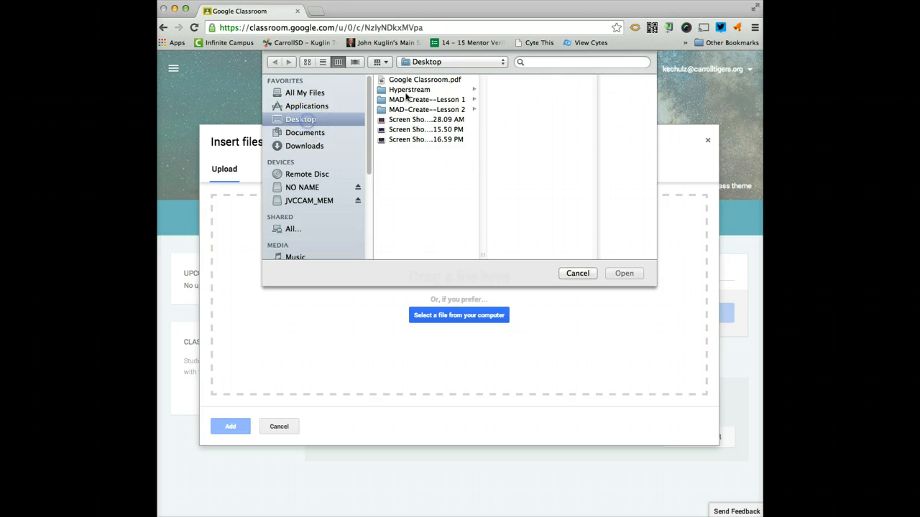
pyautogui.click(431, 80)
pyautogui.click(625, 274)
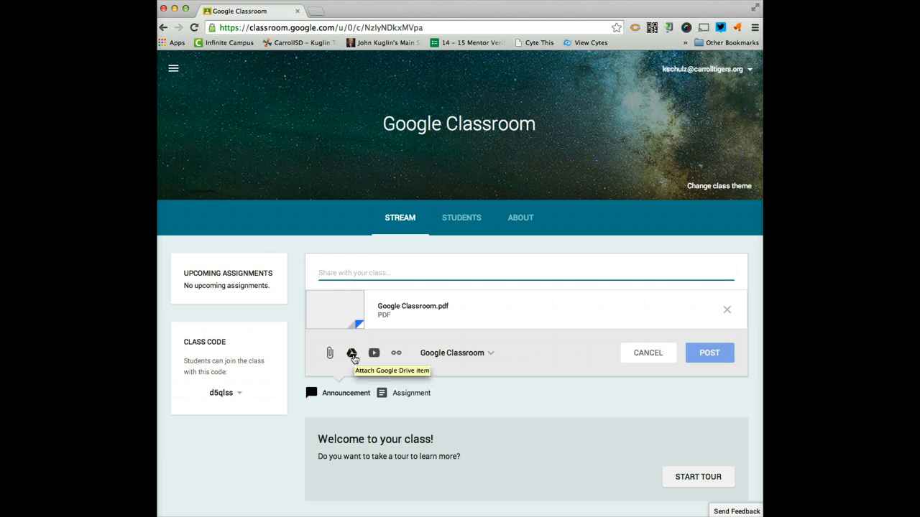
# Write 'Presentation about Google Classroom' as the announcement text and post it to the Google Classroom class.
pyautogui.click(373, 354)
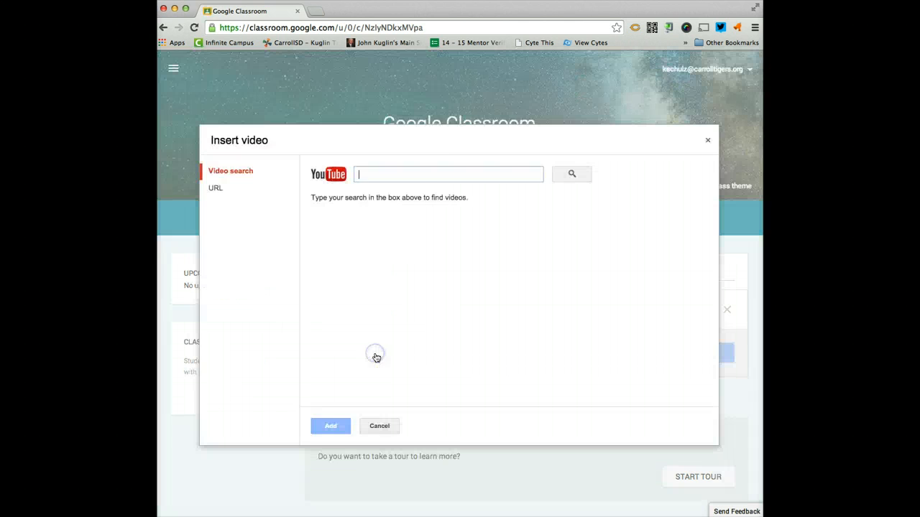
pyautogui.click(388, 429)
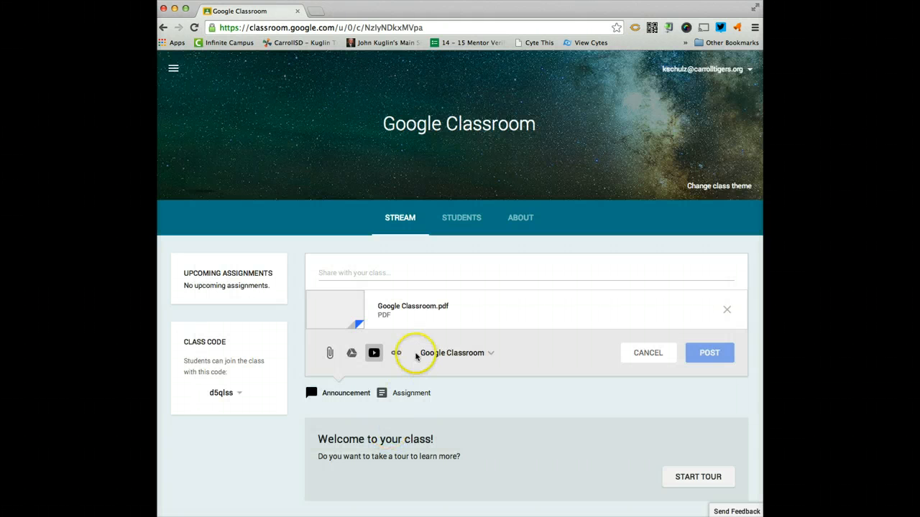
pyautogui.click(394, 351)
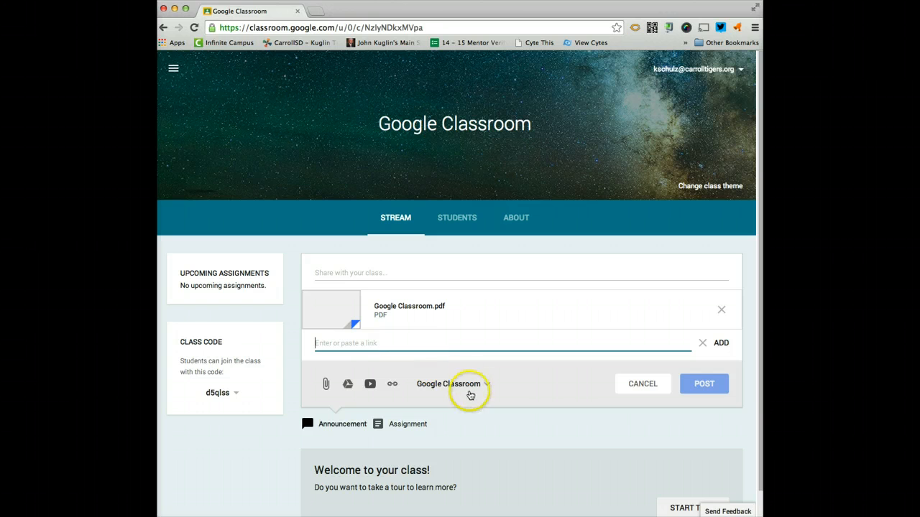
pyautogui.click(447, 385)
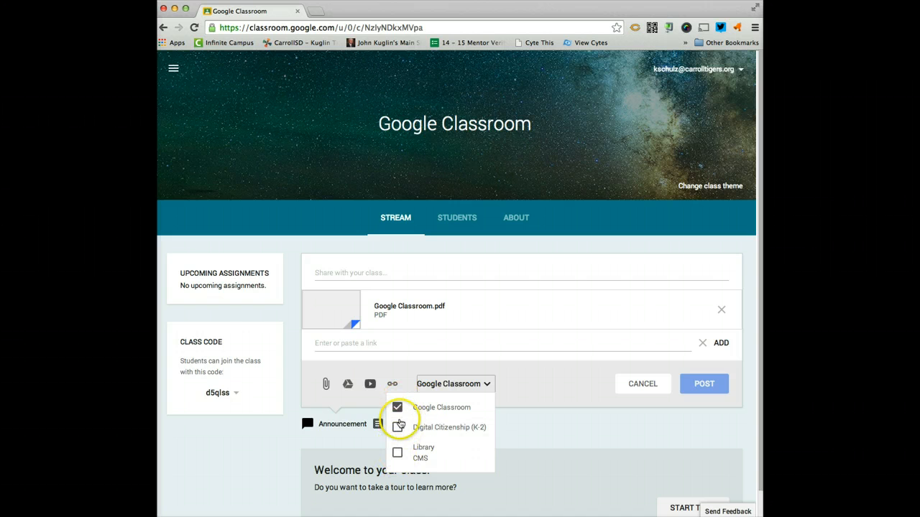
pyautogui.click(530, 386)
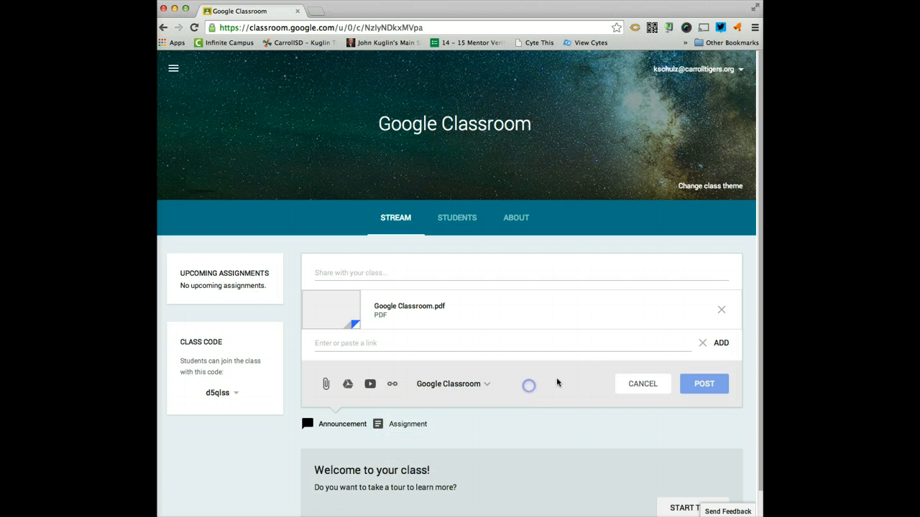
pyautogui.click(403, 342)
pyautogui.click(356, 272)
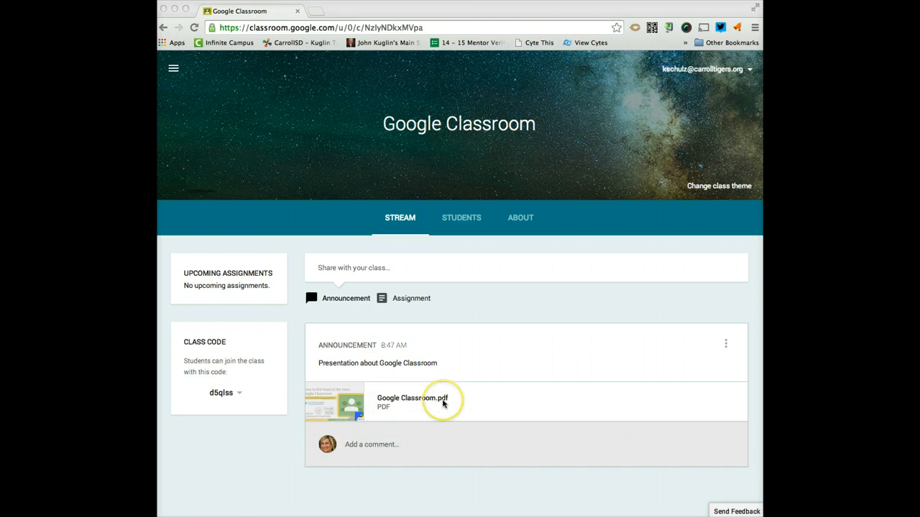
# Start an assignment titled 'Uses of Google Classroom' described as 'Create a Google Document using five complete sentences about how you plan on using Google Classroom.'.
pyautogui.click(340, 268)
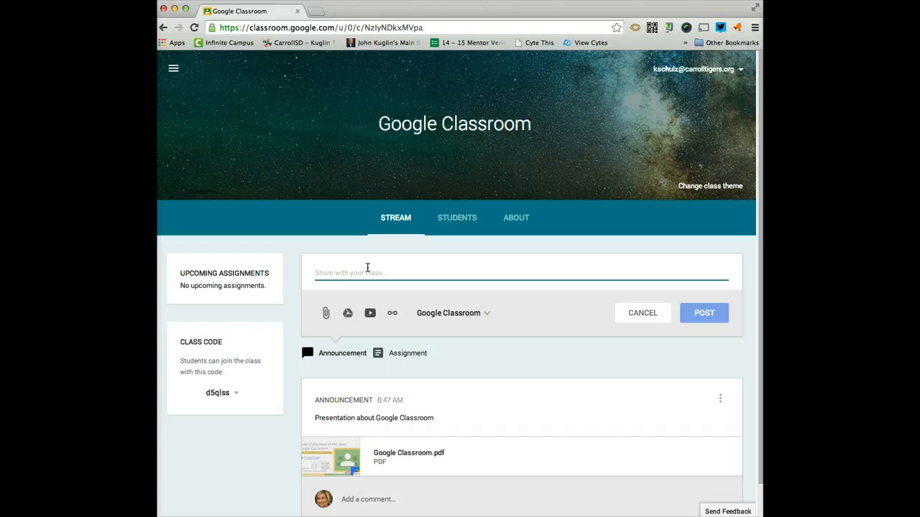
pyautogui.click(408, 353)
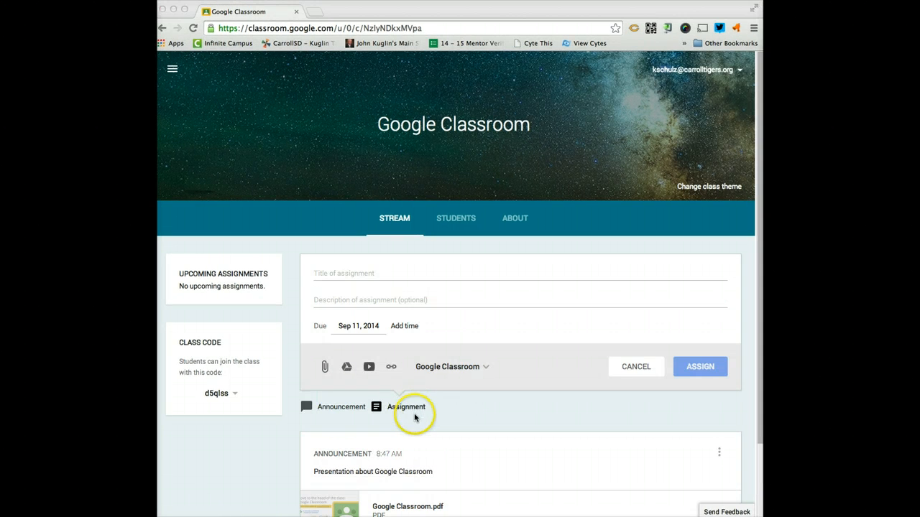
pyautogui.click(351, 410)
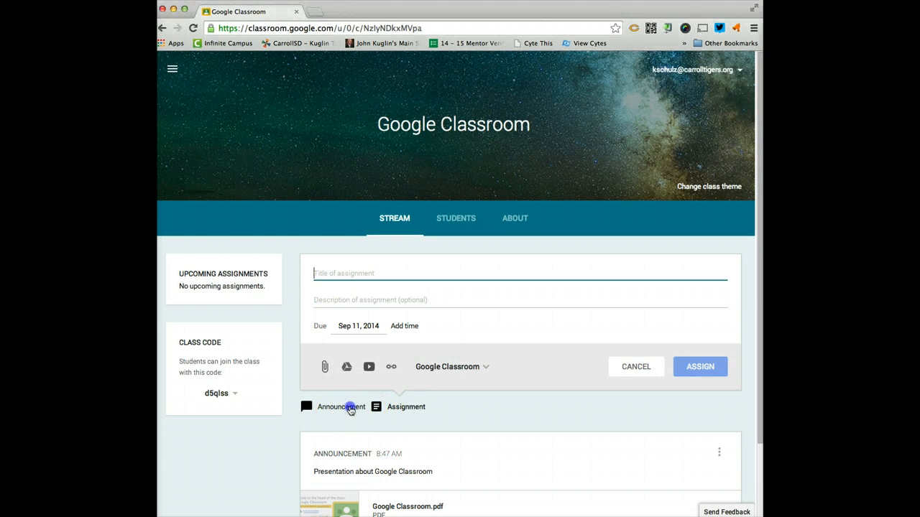
pyautogui.click(406, 355)
pyautogui.click(408, 351)
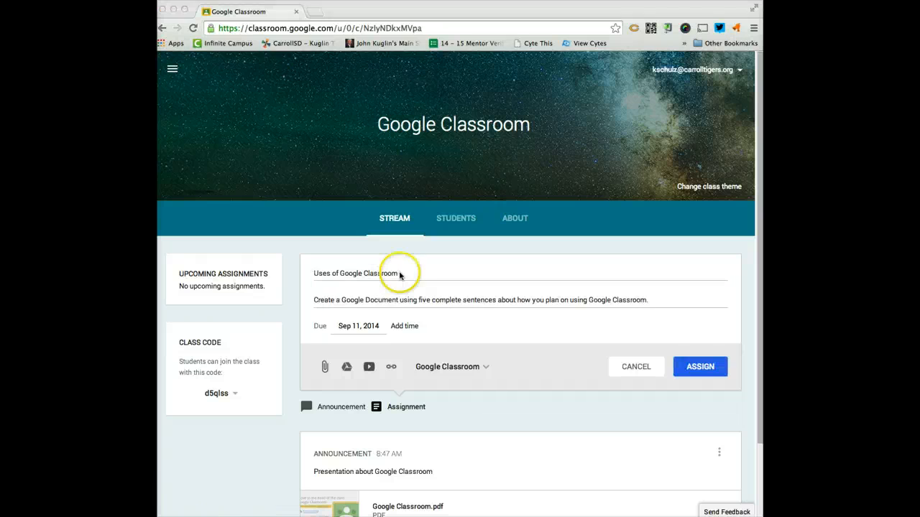
pyautogui.click(400, 275)
pyautogui.click(400, 273)
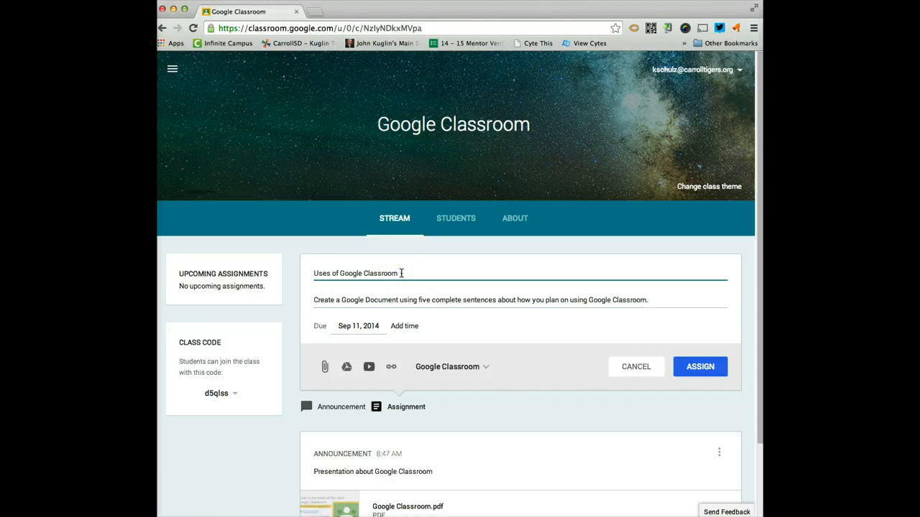
pyautogui.click(318, 300)
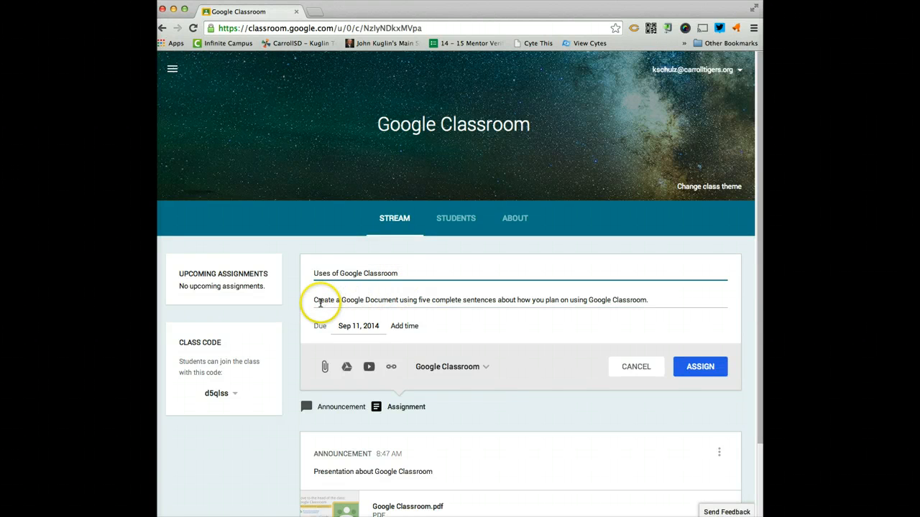
pyautogui.click(651, 301)
pyautogui.click(651, 301)
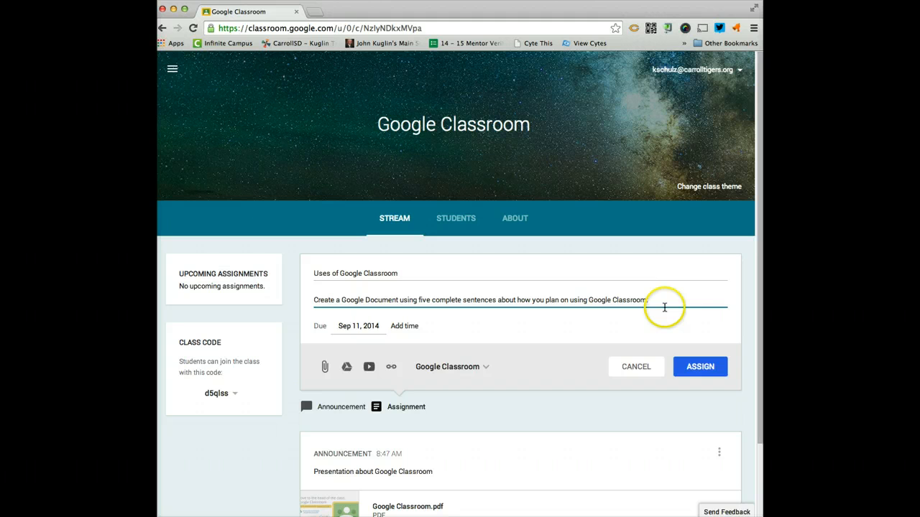
# Set the assignment's due date to Sep 15, 2014 and assign it to the Google Classroom class.
pyautogui.click(361, 325)
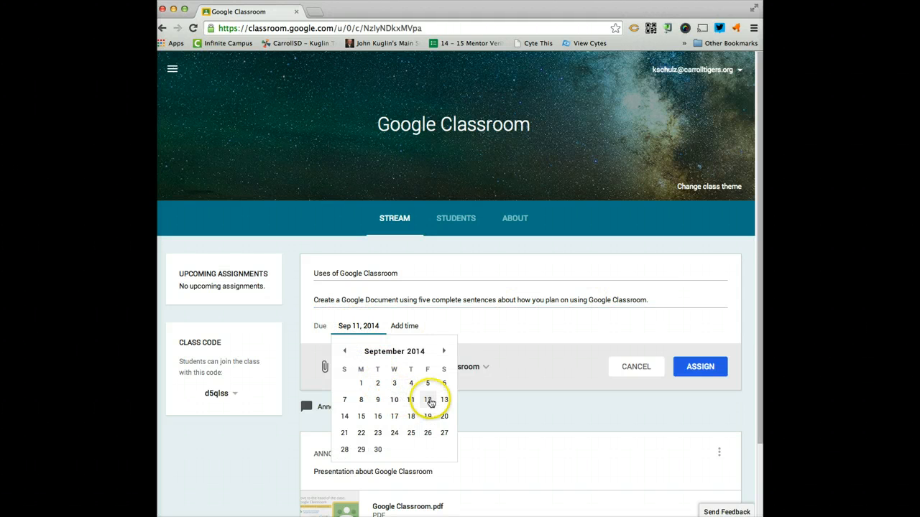
pyautogui.click(362, 416)
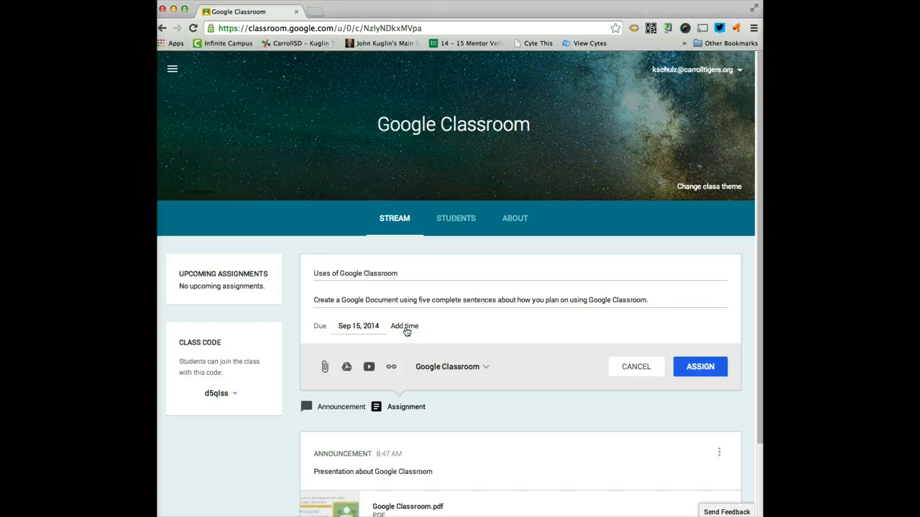
pyautogui.click(351, 368)
pyautogui.click(447, 368)
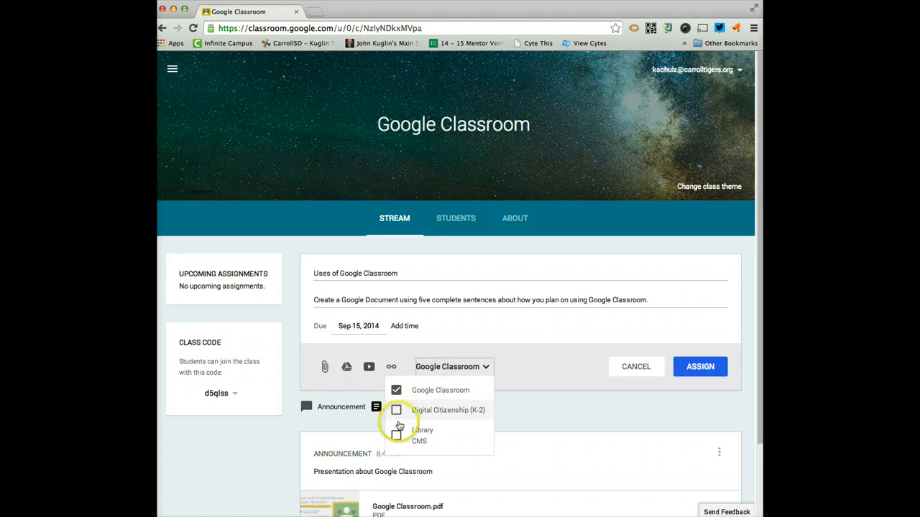
pyautogui.click(436, 370)
pyautogui.click(704, 370)
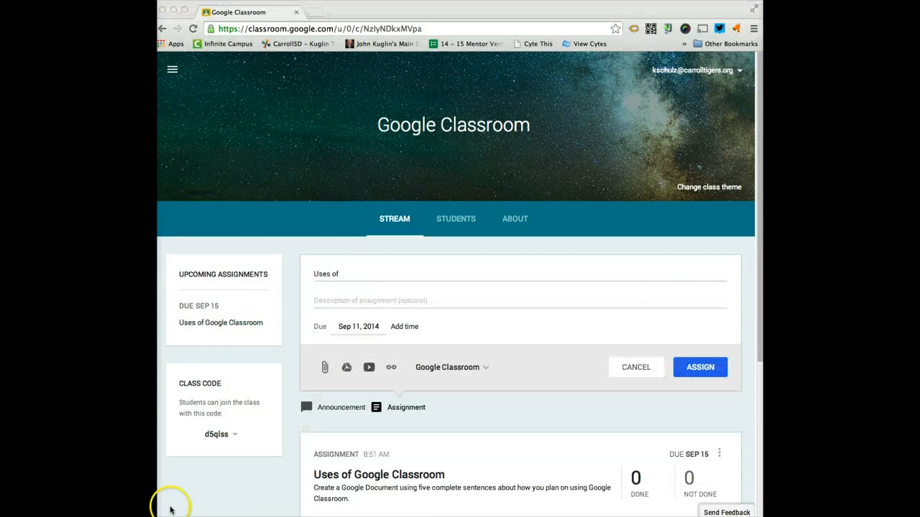
# Start a new assignment titled 'Uses of Google Classroom' with description 'Please answer the questions' and due date Sep 15, 2014.
pyautogui.write('Uses of Google Classroom')
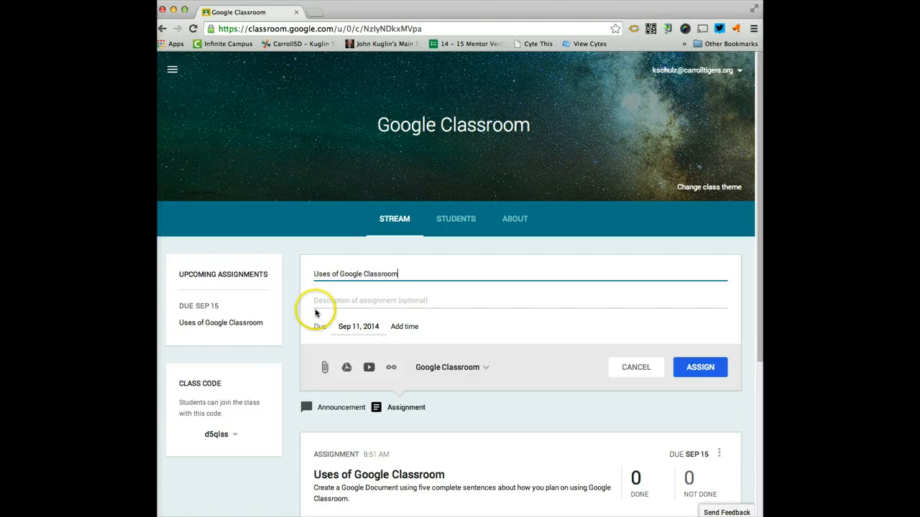
pyautogui.click(327, 299)
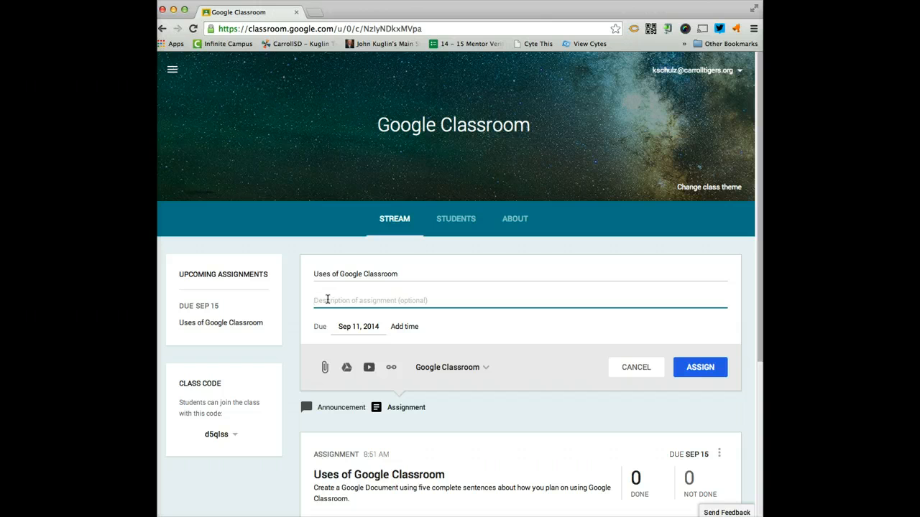
pyautogui.write('Please answer the questions')
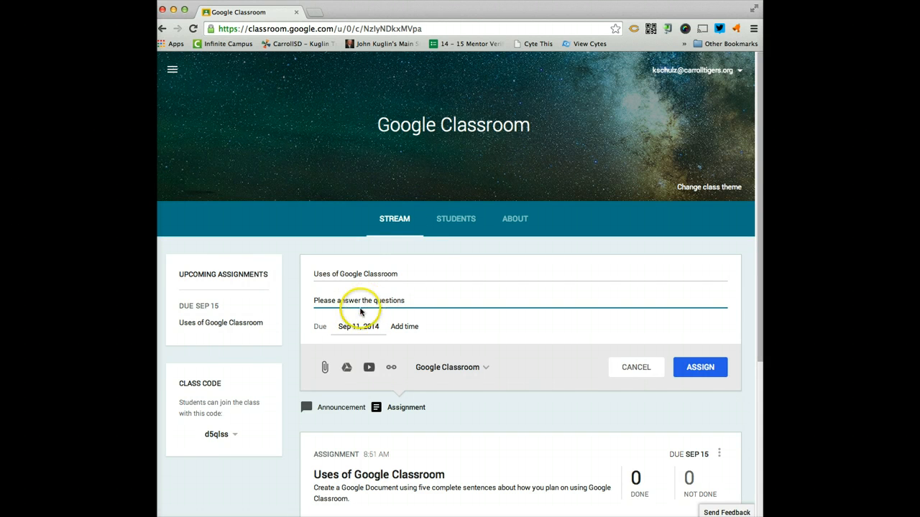
pyautogui.click(361, 327)
pyautogui.click(369, 418)
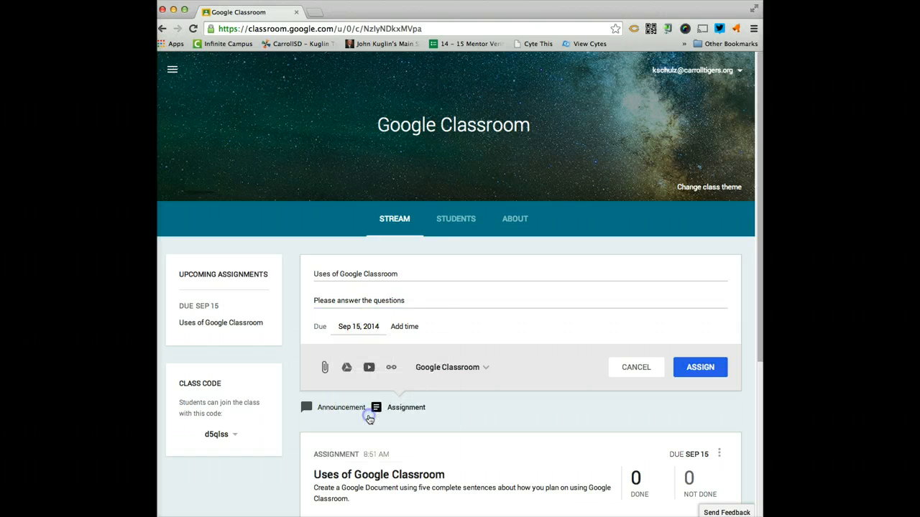
# Attach the Google Doc 'Uses of Google Classroom' from Google Drive to the assignment and open it briefly to check its questions.
pyautogui.click(327, 369)
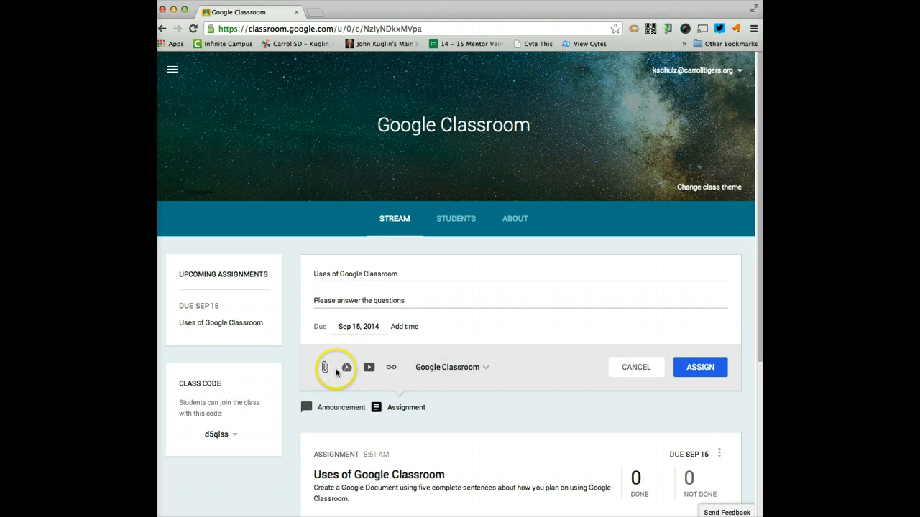
pyautogui.click(346, 368)
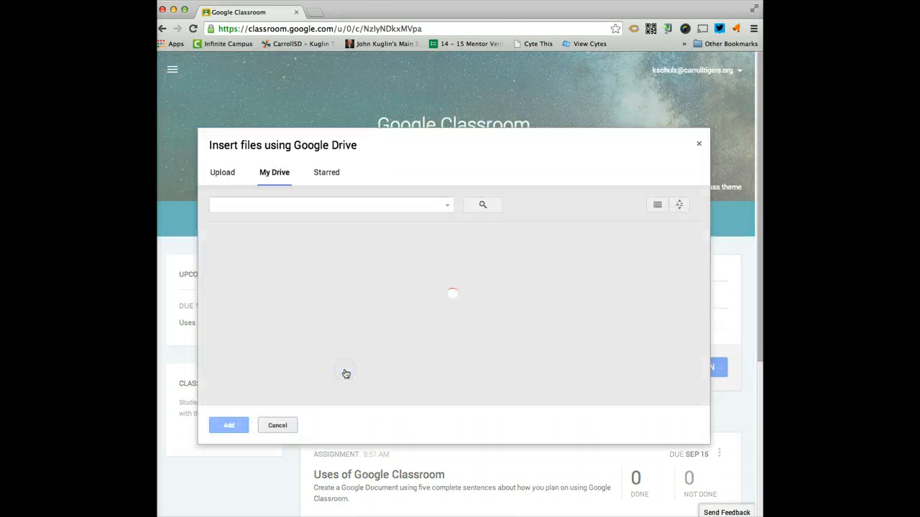
pyautogui.click(248, 207)
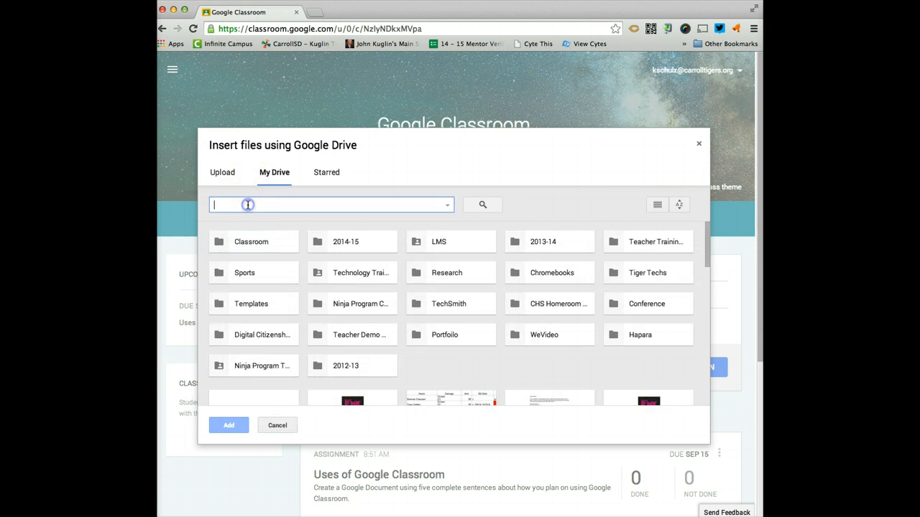
pyautogui.click(248, 208)
pyautogui.write('Google')
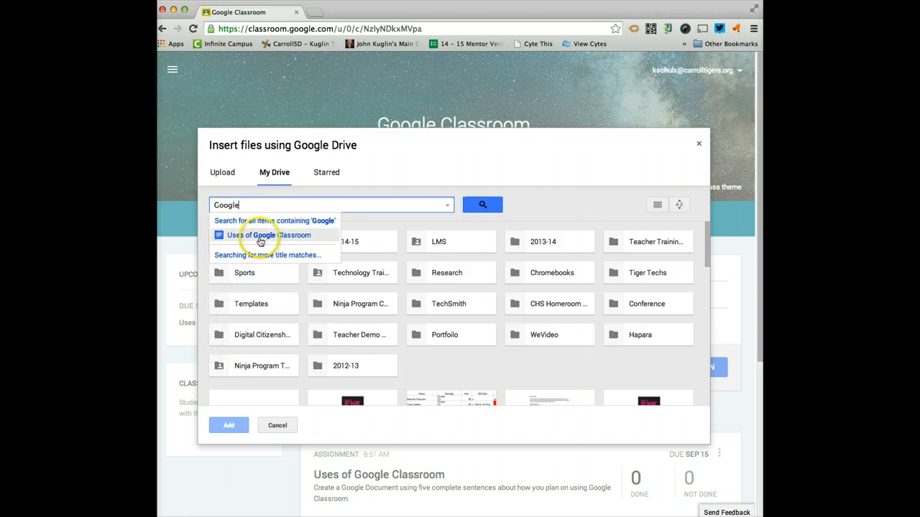
pyautogui.click(243, 235)
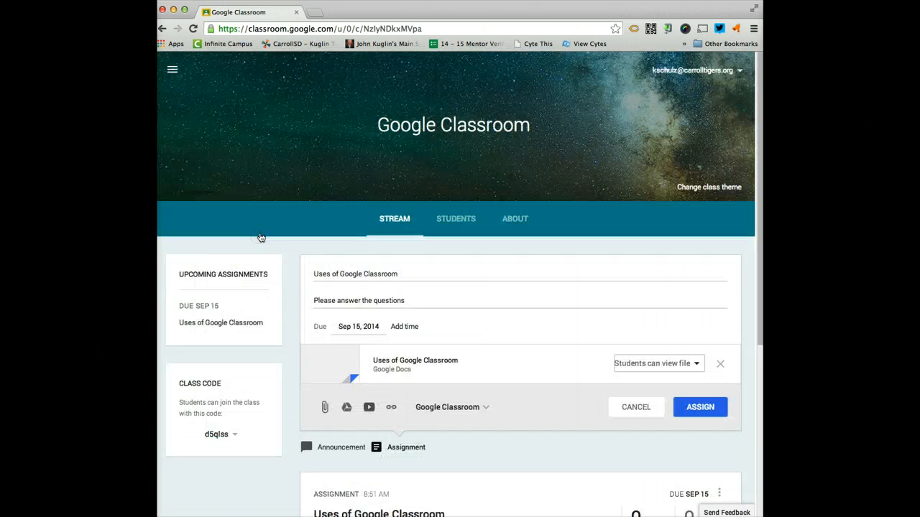
pyautogui.click(382, 364)
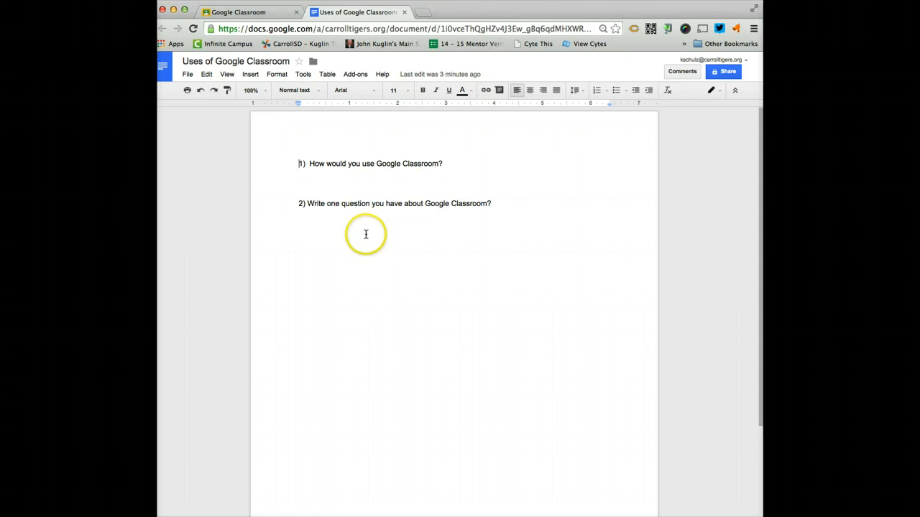
pyautogui.click(404, 13)
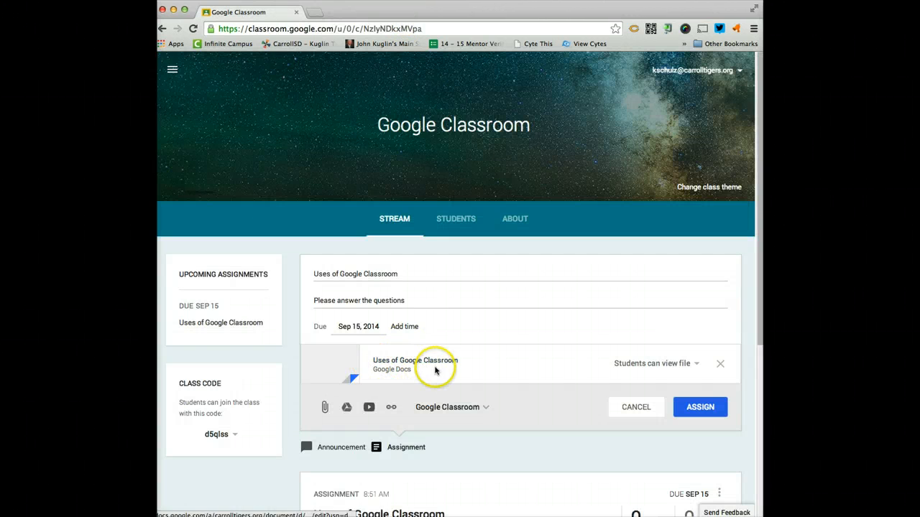
# Set the attached document's sharing option to Make a copy for each student.
pyautogui.click(630, 366)
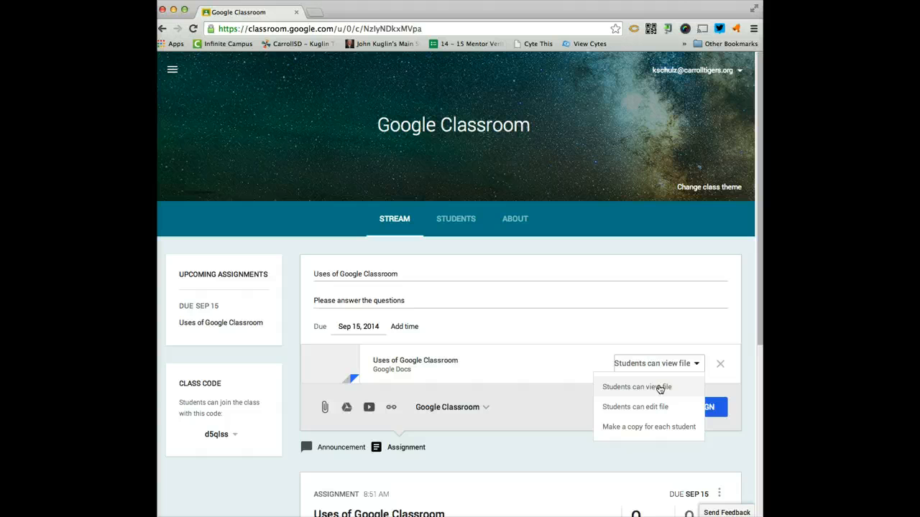
pyautogui.click(651, 410)
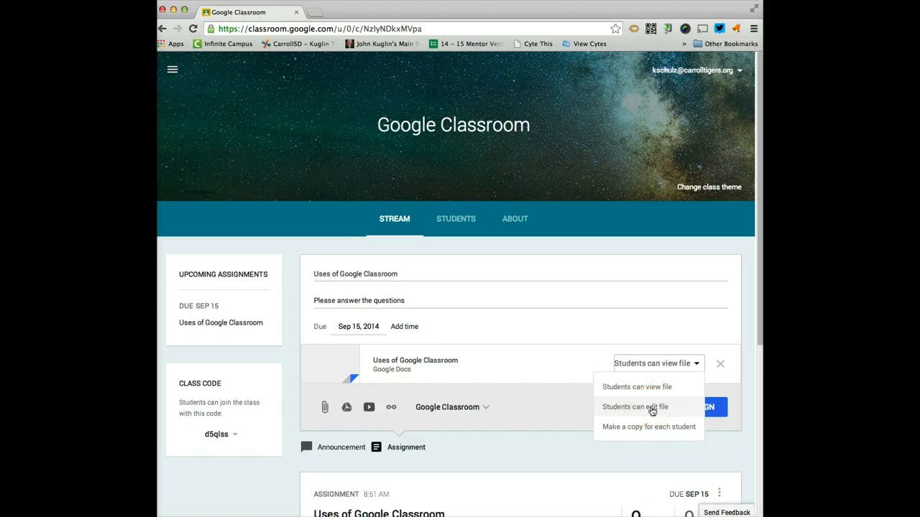
pyautogui.click(460, 355)
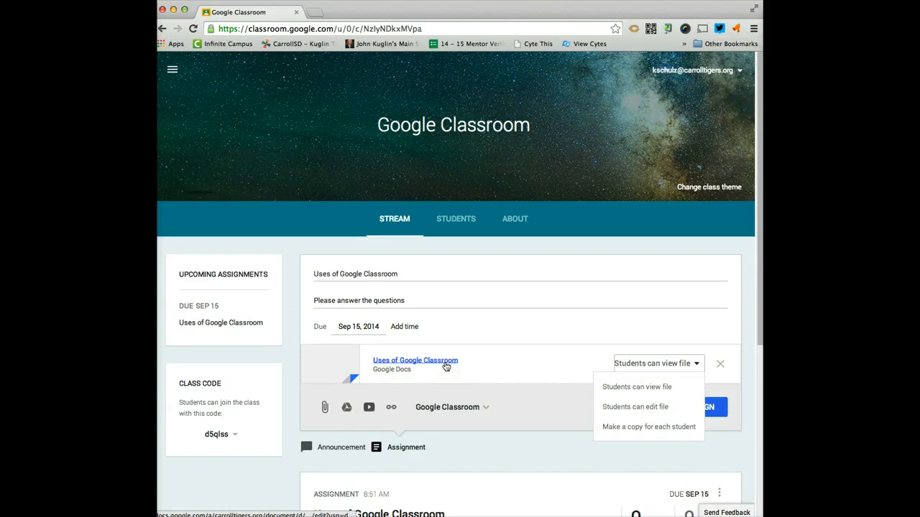
pyautogui.click(651, 406)
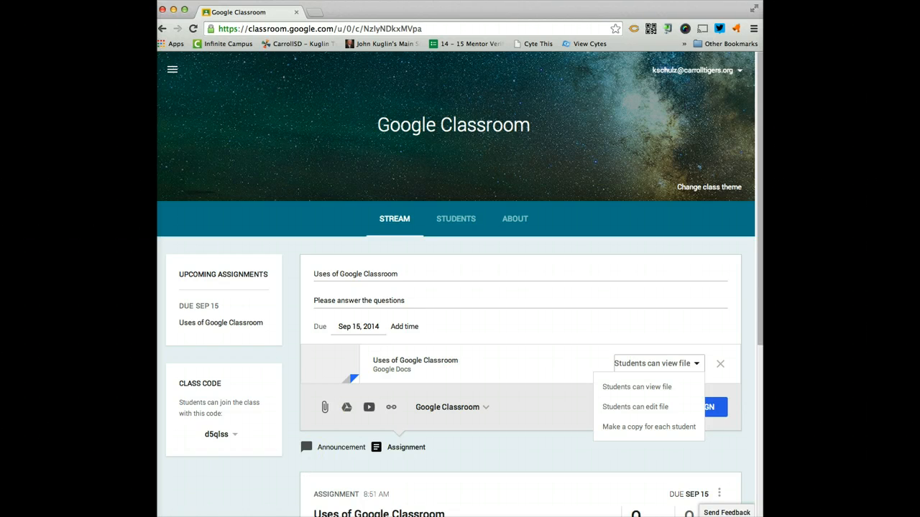
pyautogui.click(653, 364)
pyautogui.click(653, 364)
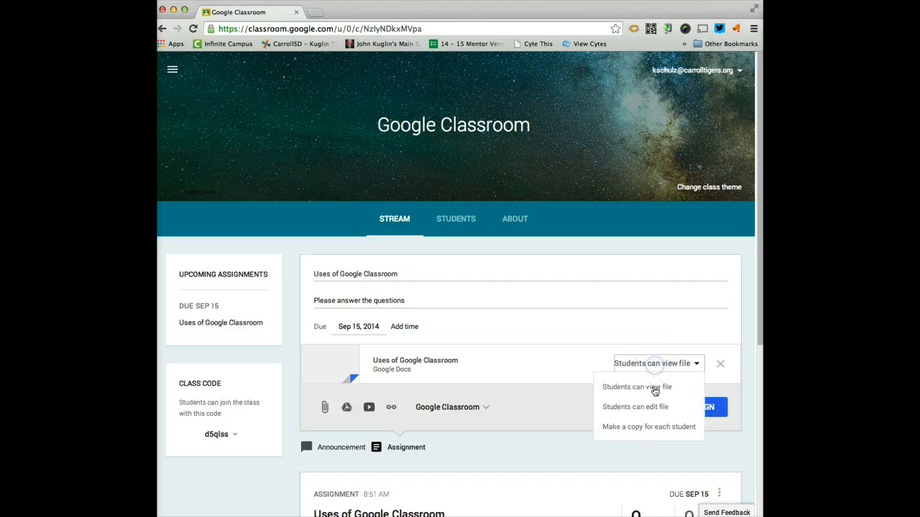
pyautogui.click(651, 427)
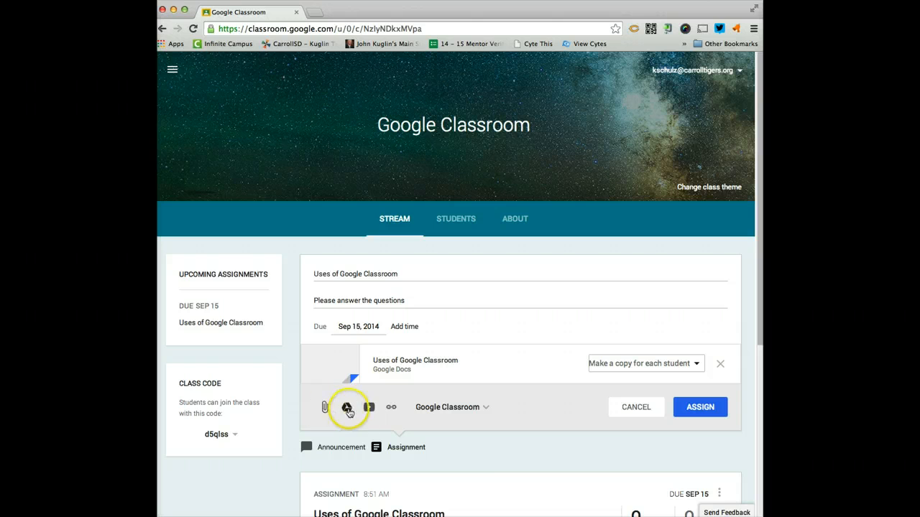
# Assign the assignment to the Google Classroom class.
pyautogui.click(444, 409)
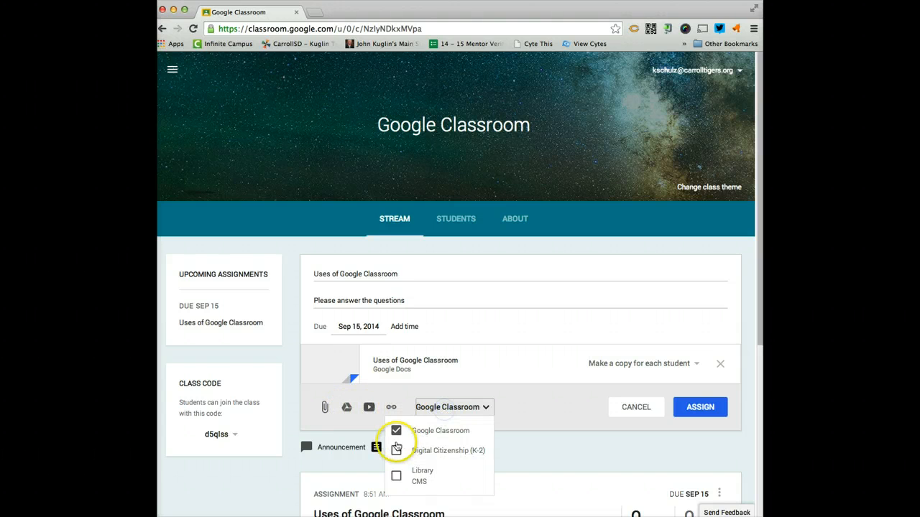
pyautogui.click(693, 409)
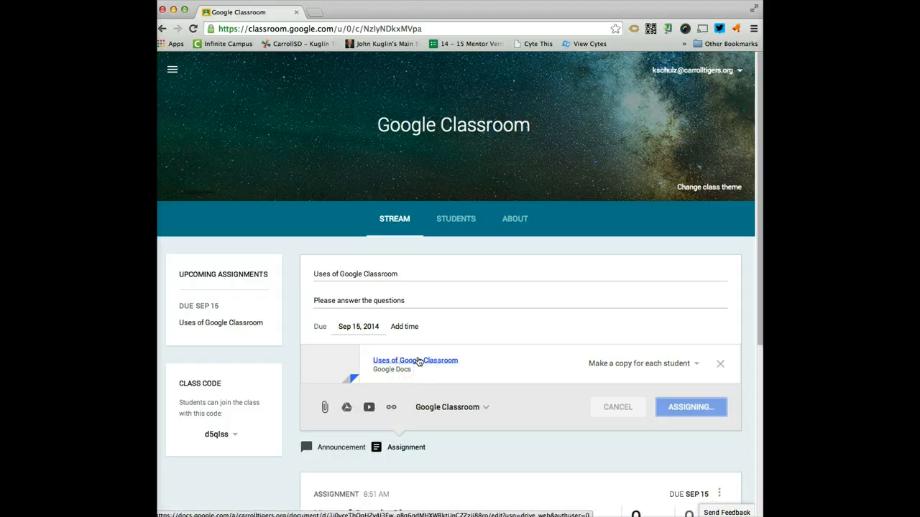
pyautogui.click(419, 361)
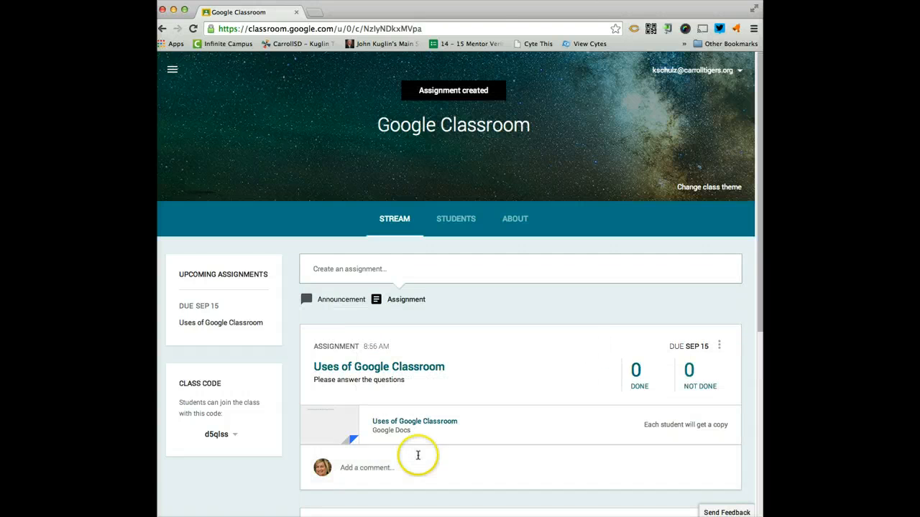
# Open the completed submissions for the assignment and view the test student's submitted document.
pyautogui.scroll(-1, 635, 366)
pyautogui.scroll(-3, 635, 366)
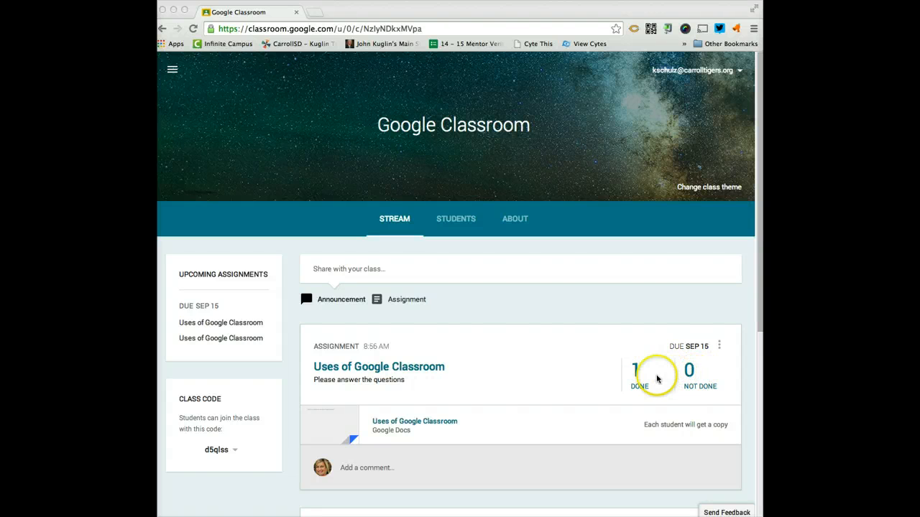
pyautogui.click(494, 369)
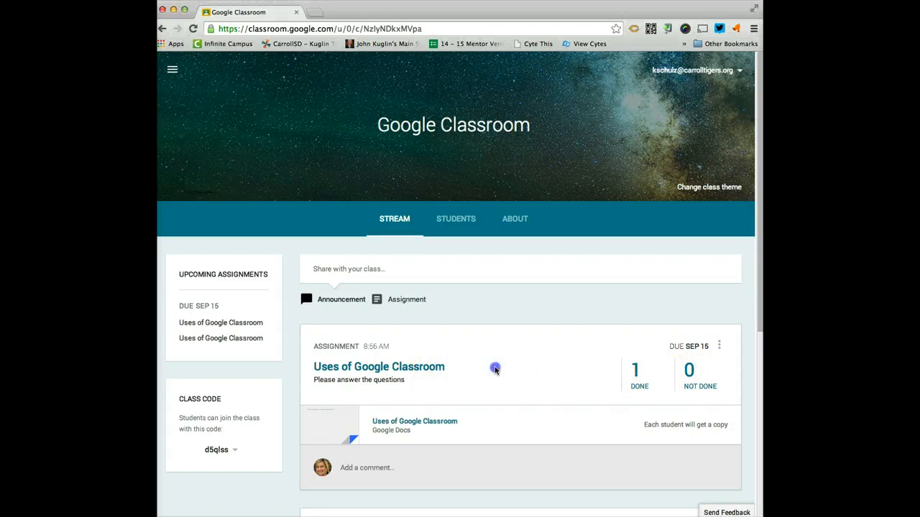
pyautogui.click(638, 386)
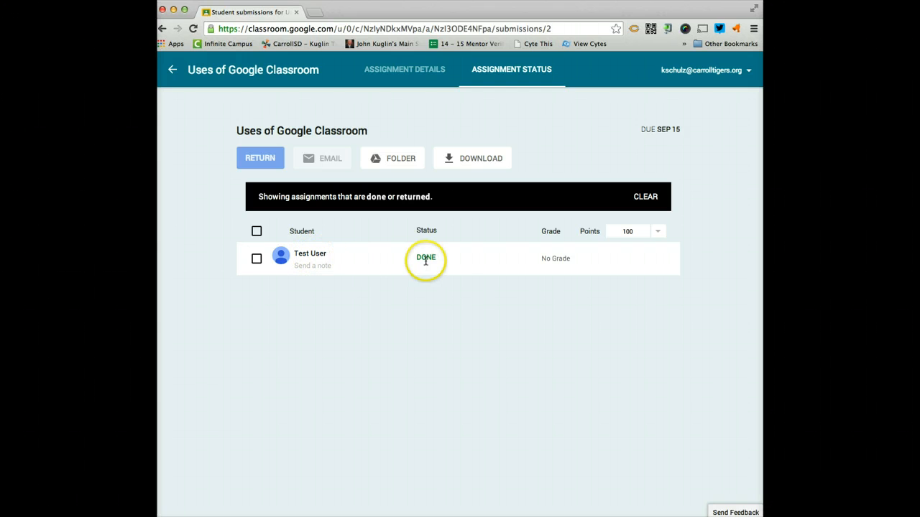
pyautogui.click(363, 265)
pyautogui.click(363, 266)
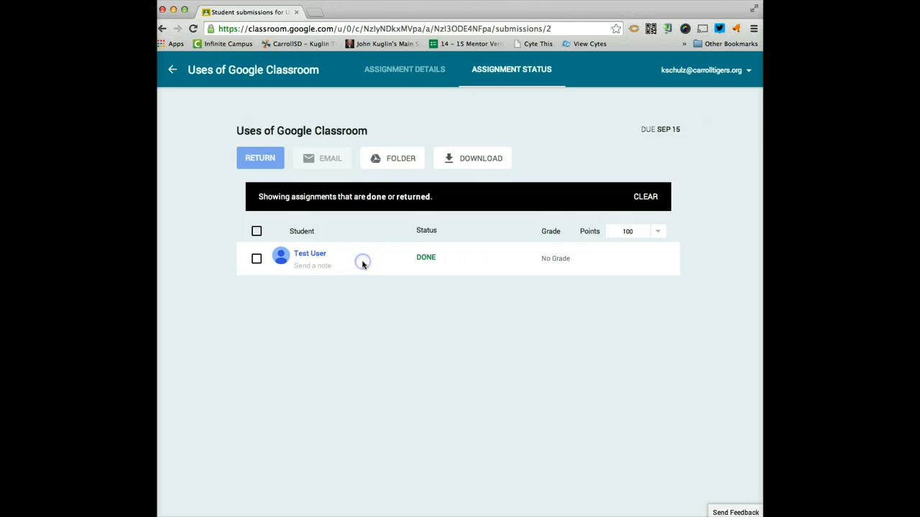
pyautogui.click(354, 251)
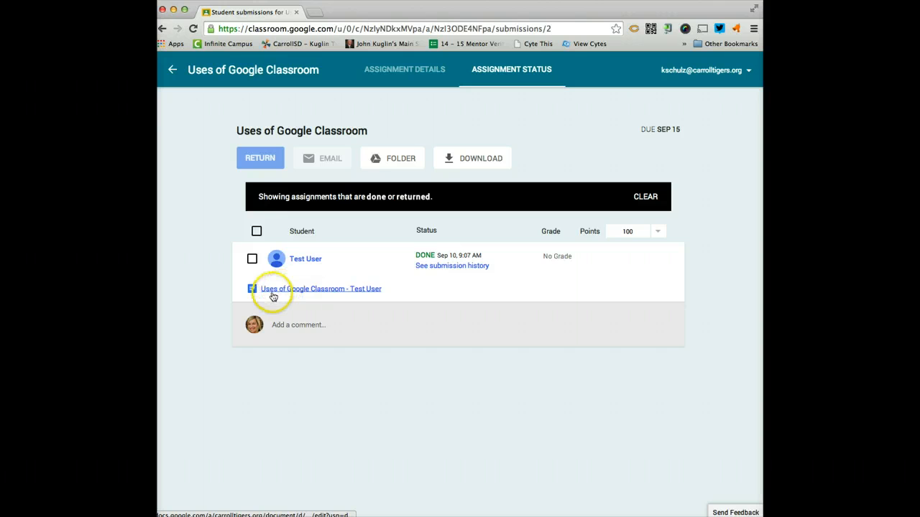
pyautogui.click(351, 290)
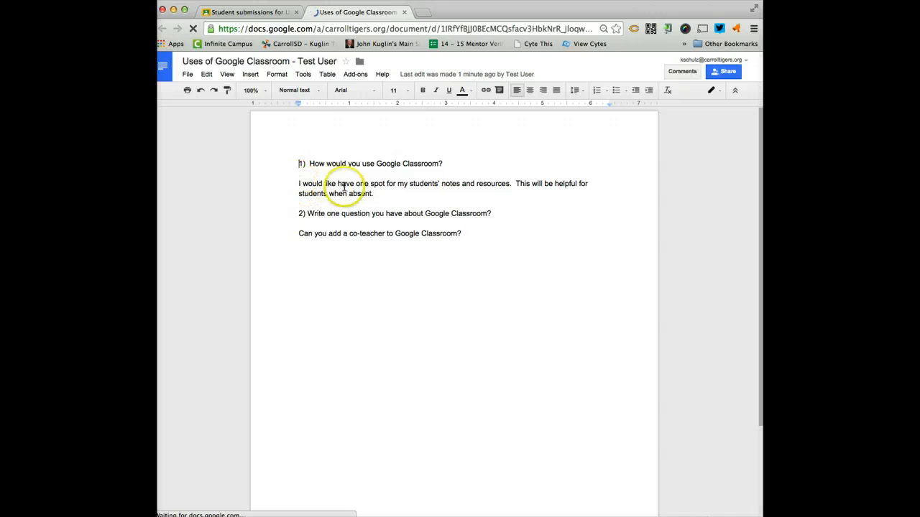
# Add the comment 'No' to the student's question in the submitted document and close the document.
pyautogui.click(473, 233)
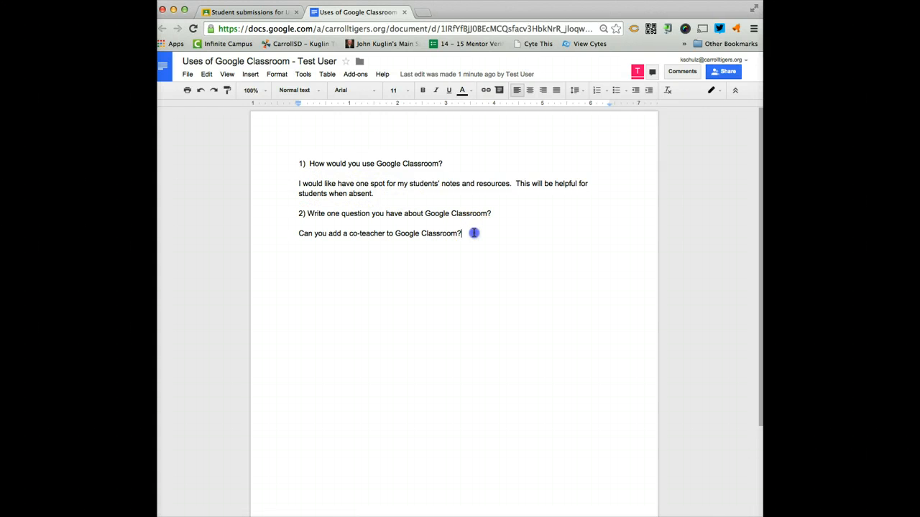
pyautogui.click(250, 74)
pyautogui.click(283, 163)
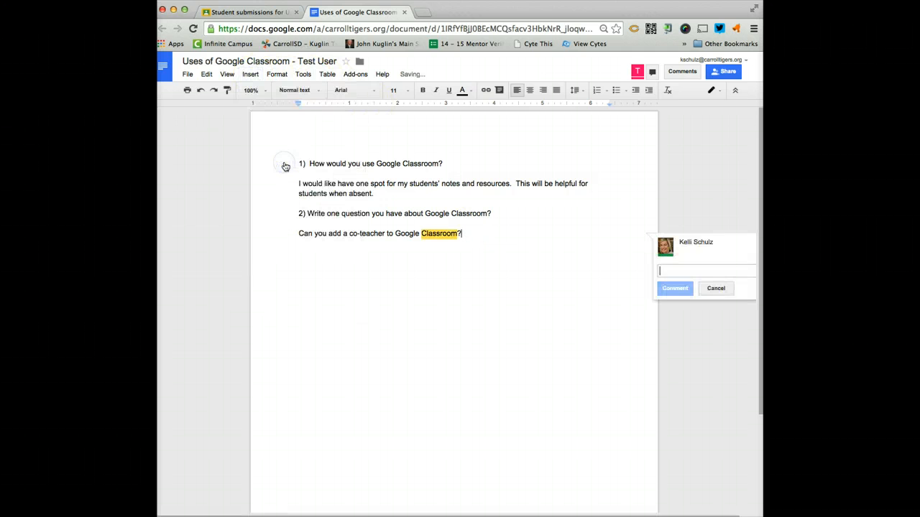
pyautogui.write('No')
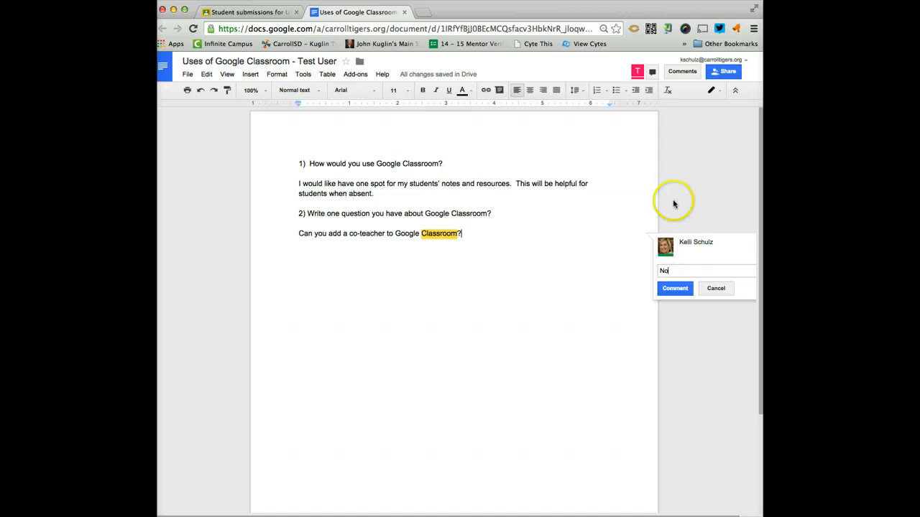
pyautogui.click(675, 288)
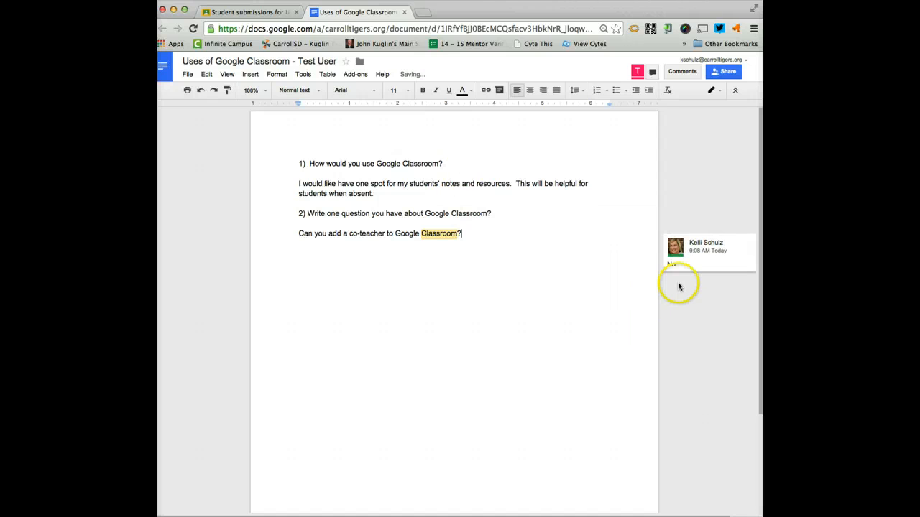
pyautogui.click(404, 12)
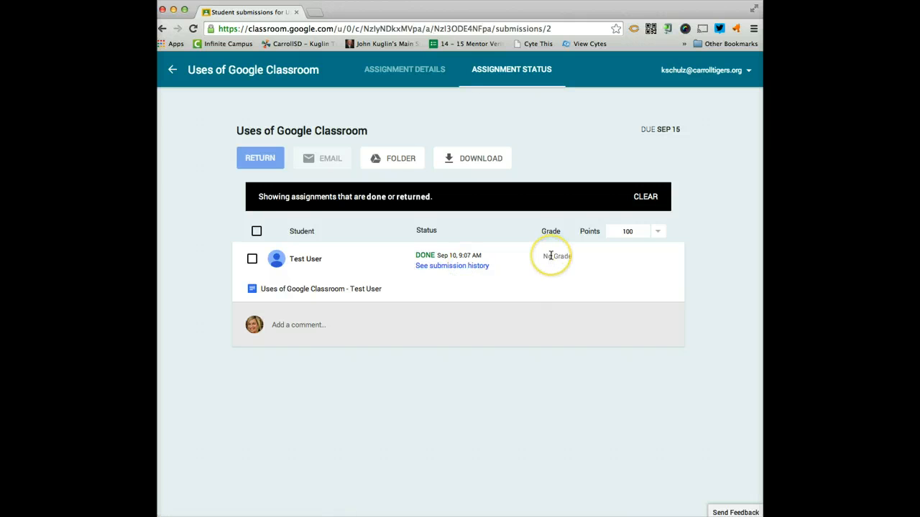
# Set the assignment's point value to 10 and confirm the update.
pyautogui.click(657, 231)
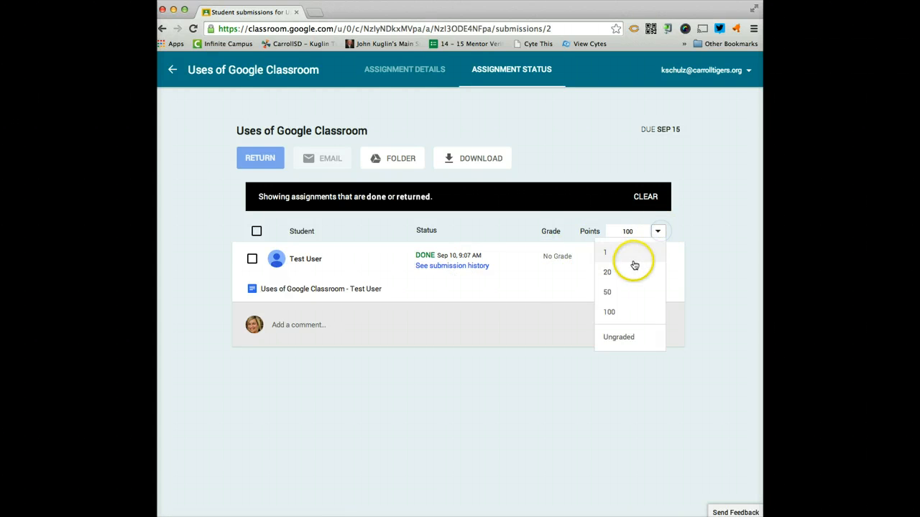
pyautogui.click(629, 232)
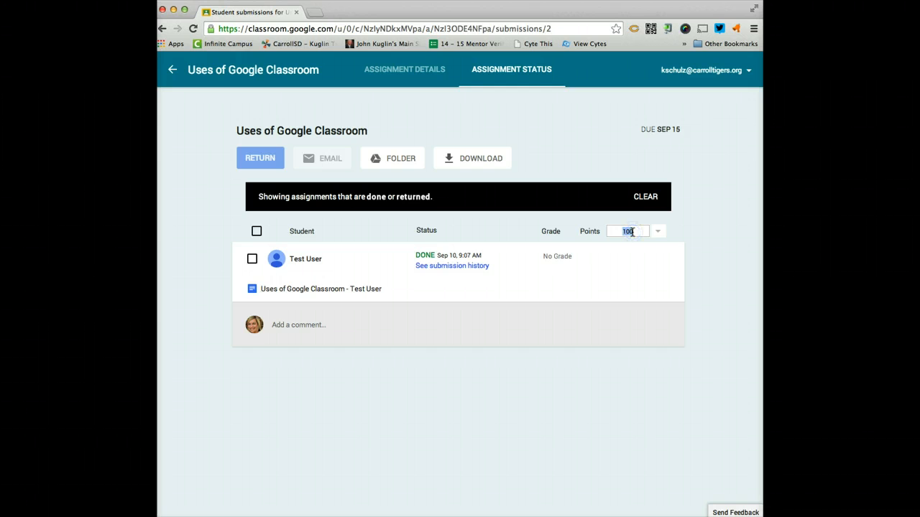
pyautogui.click(605, 279)
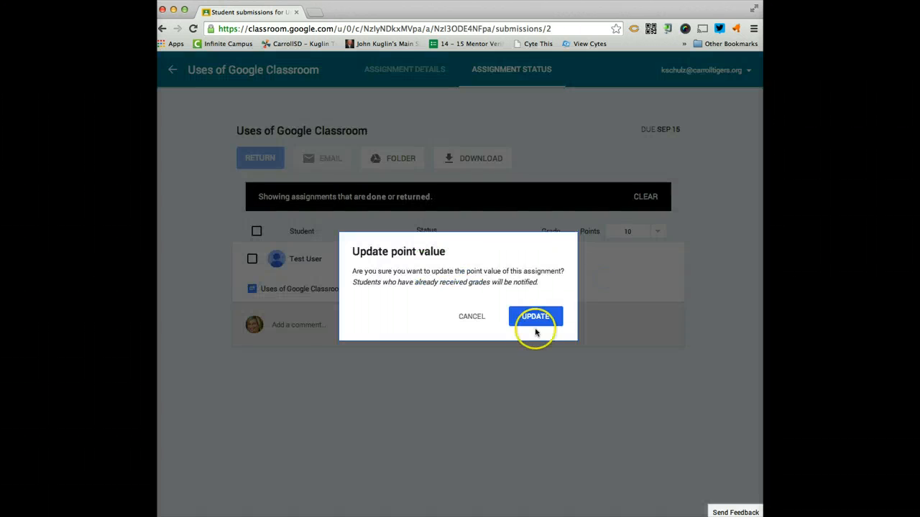
pyautogui.click(535, 317)
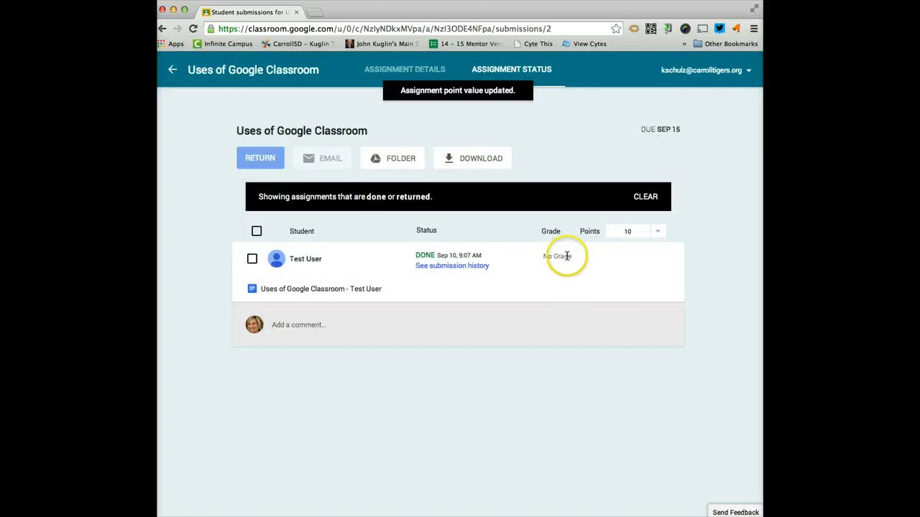
# Enter a grade of 10 for the test student's submission.
pyautogui.click(567, 257)
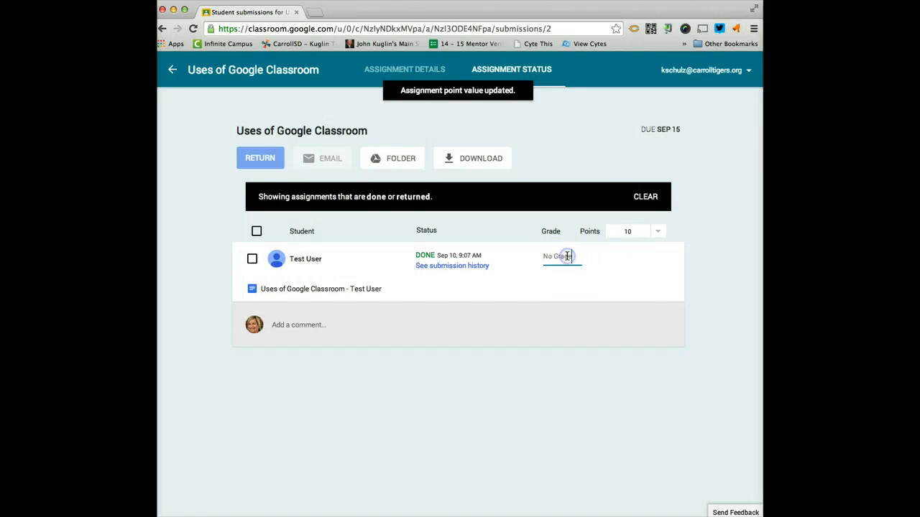
pyautogui.write('10')
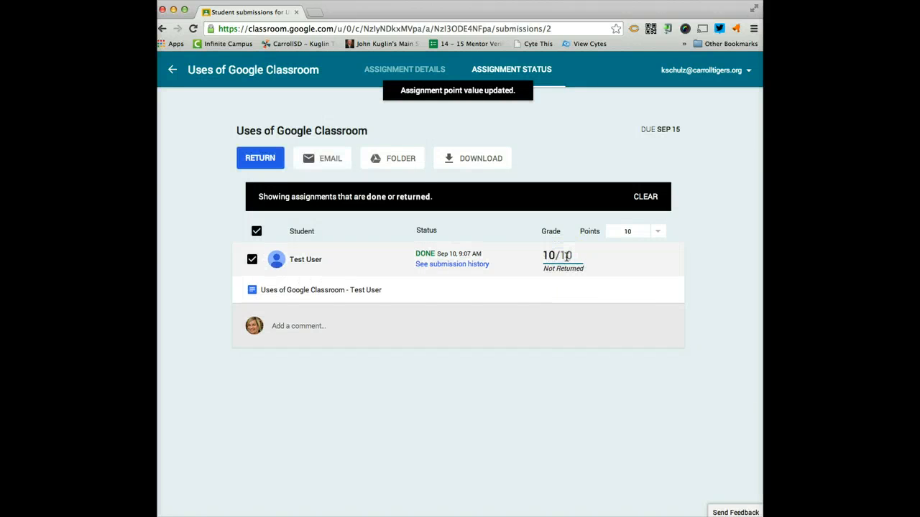
pyautogui.click(561, 268)
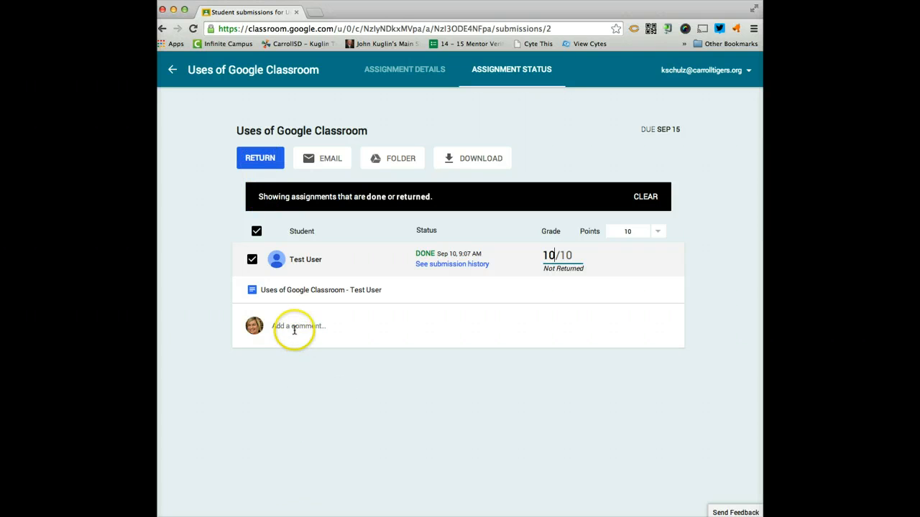
# Post the private comment 'Great job' on the test student's submission.
pyautogui.click(294, 328)
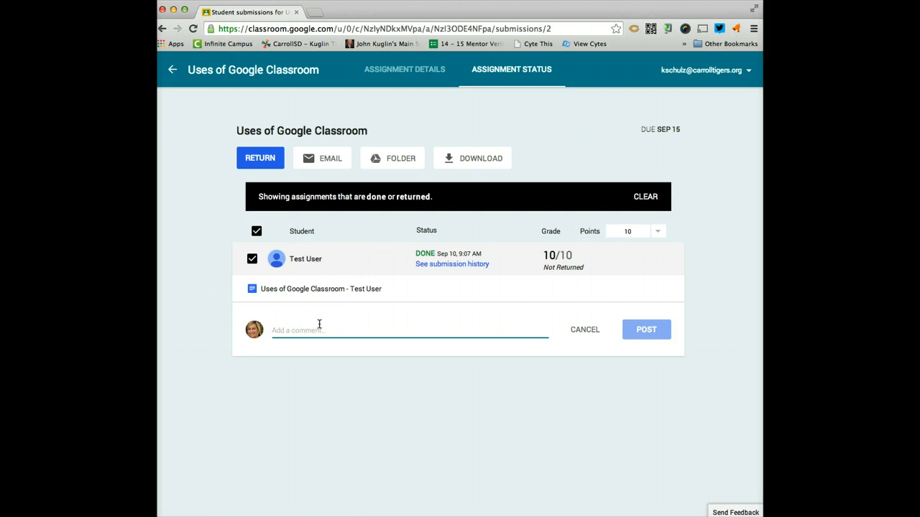
pyautogui.write('Great job')
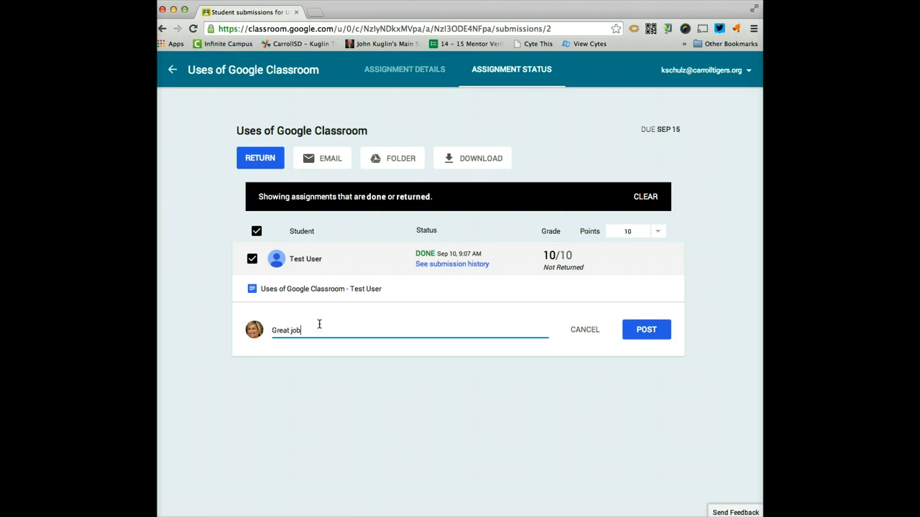
pyautogui.click(654, 328)
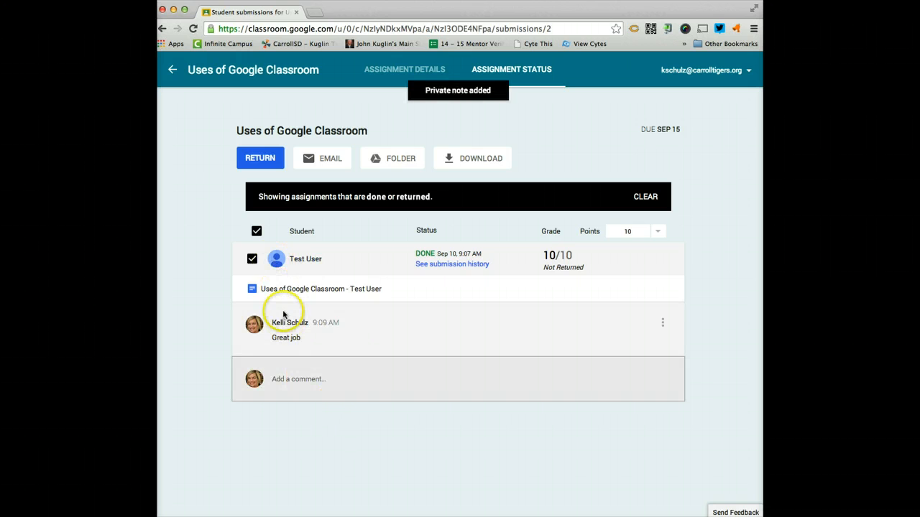
# Return the graded assignment to the test student.
pyautogui.click(271, 160)
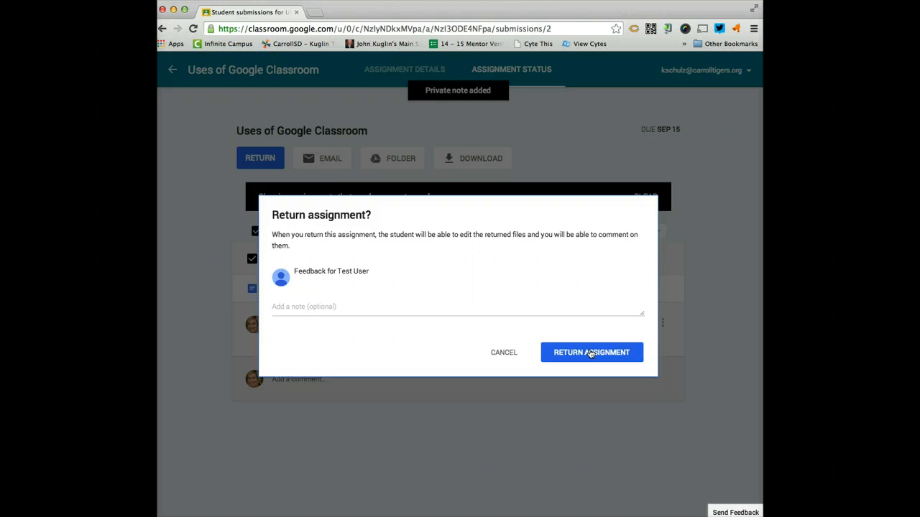
pyautogui.click(590, 353)
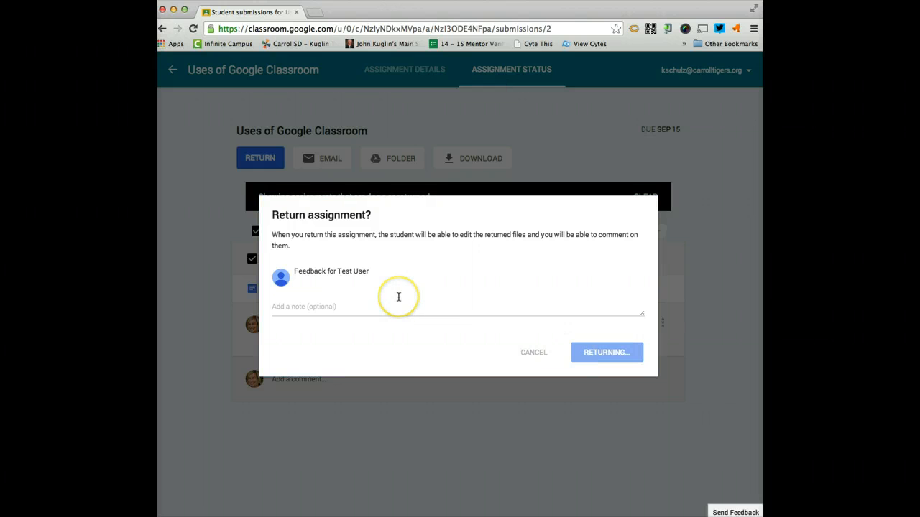